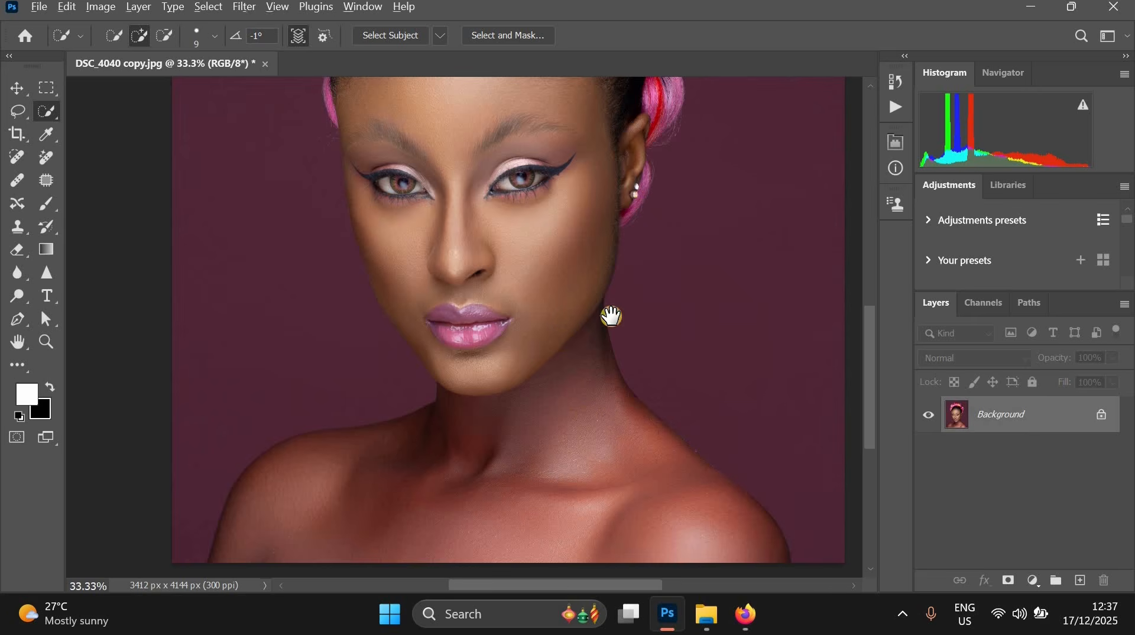
- Duplicate the Background layer and select the subject of the portrait
click(600, 325)
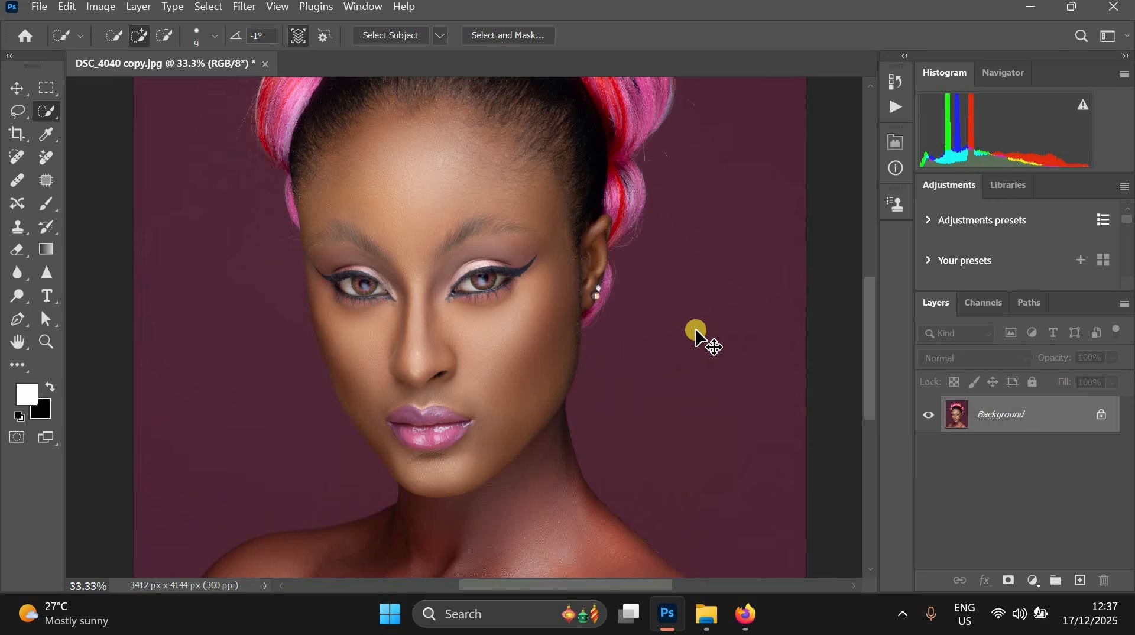
key(ctrl+j)
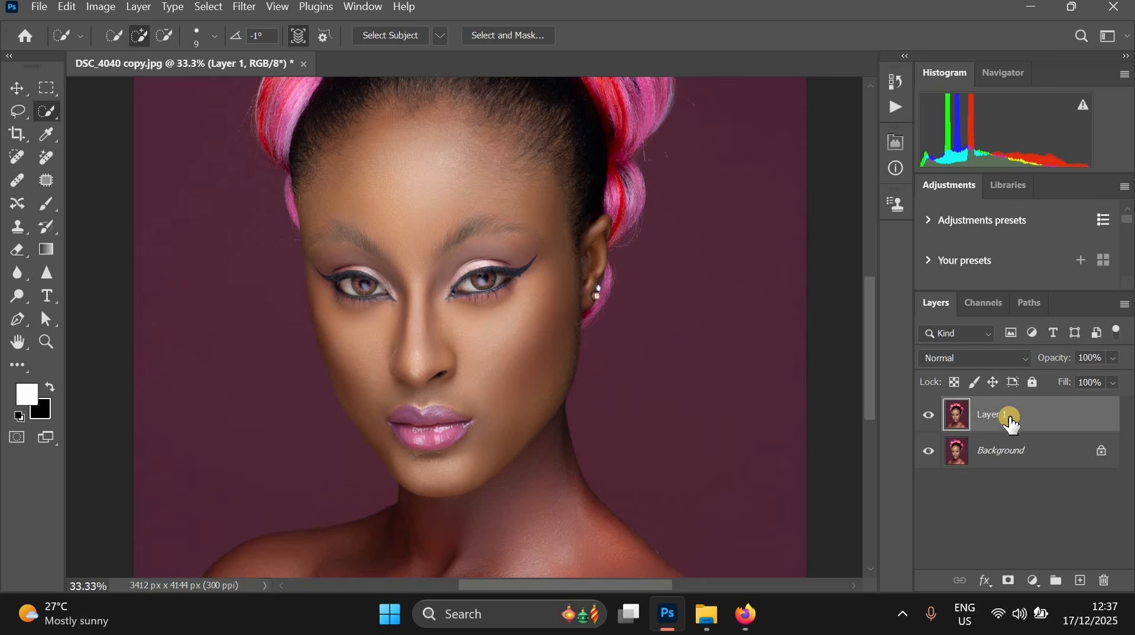
click(215, 7)
click(232, 205)
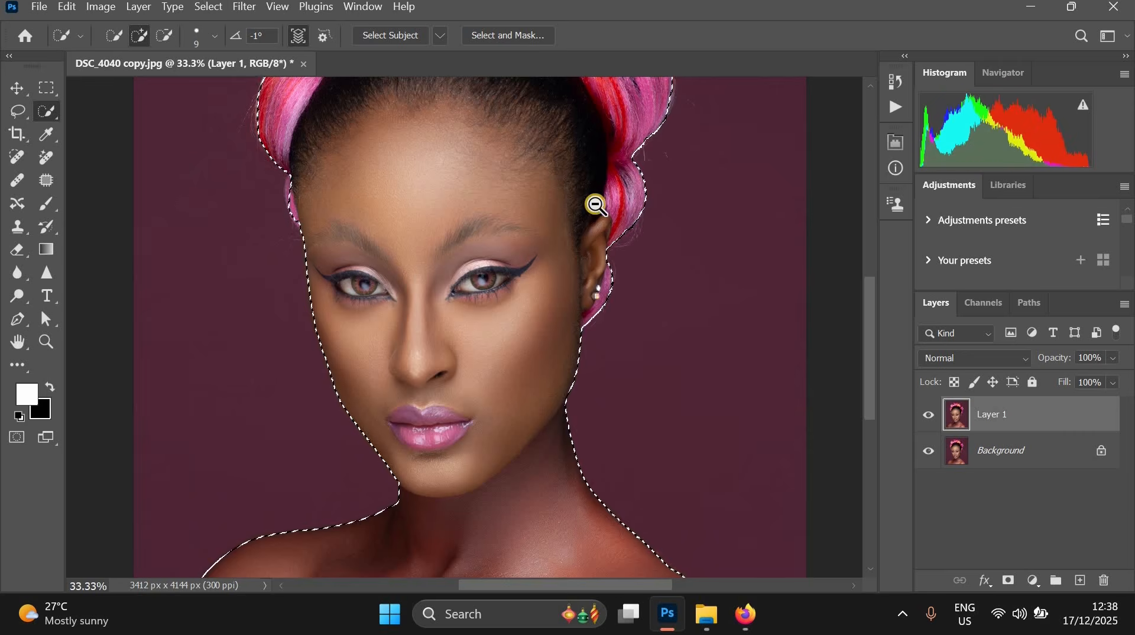
- Add a new empty layer above Layer 1 and set its blend mode to Color
alt+click(641, 264)
scroll(643, 308, up, 1)
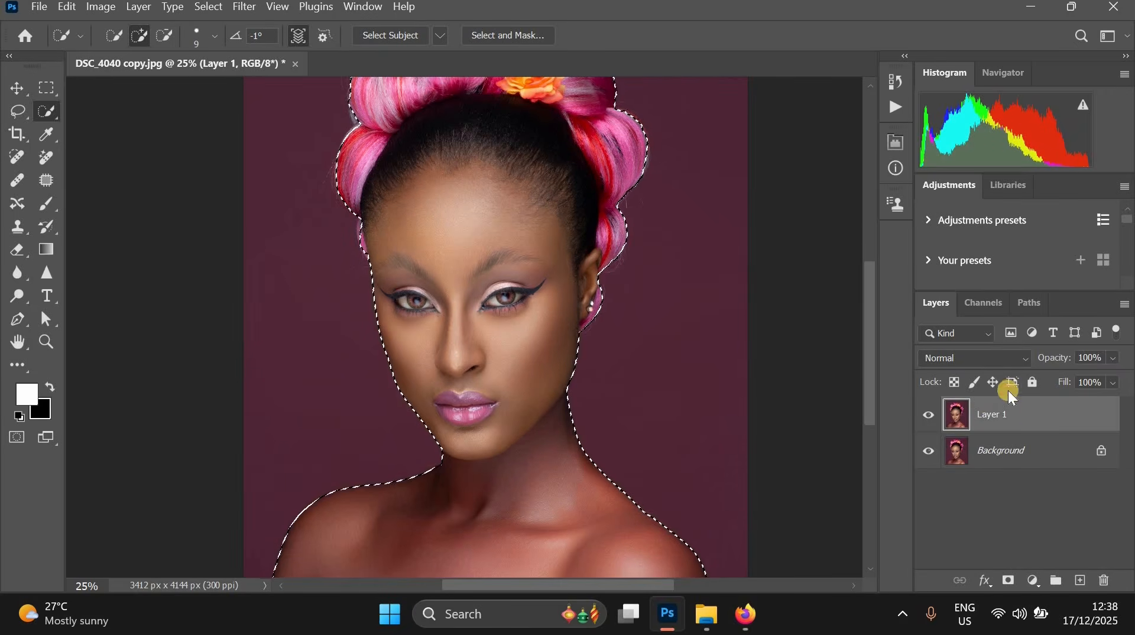
click(1081, 581)
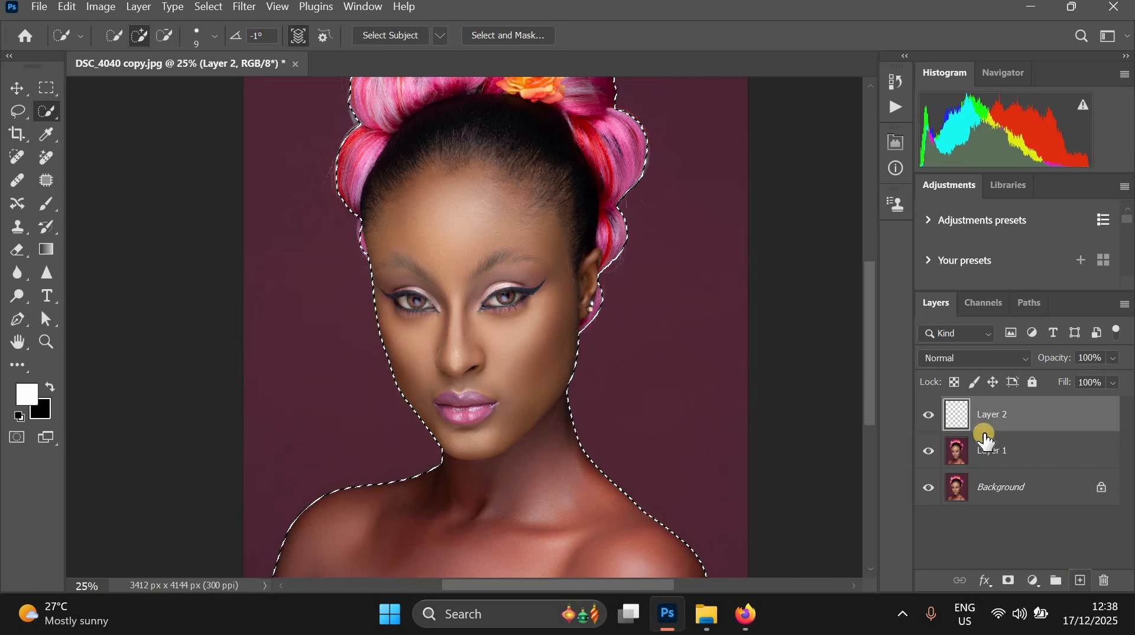
mouse_move(1083, 585)
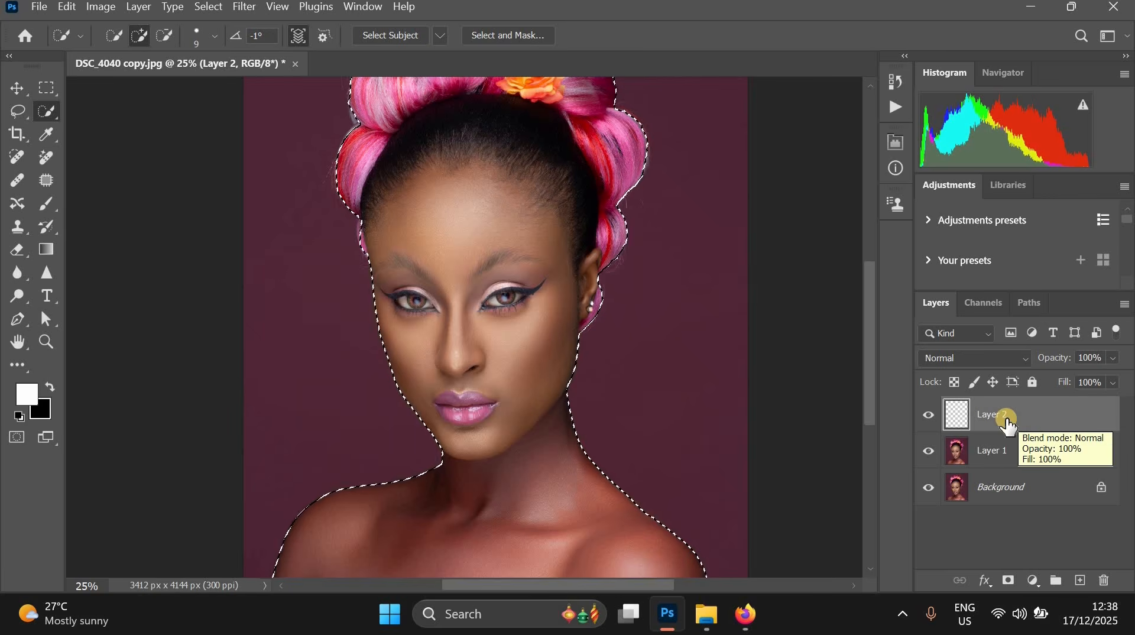
click(983, 362)
click(896, 368)
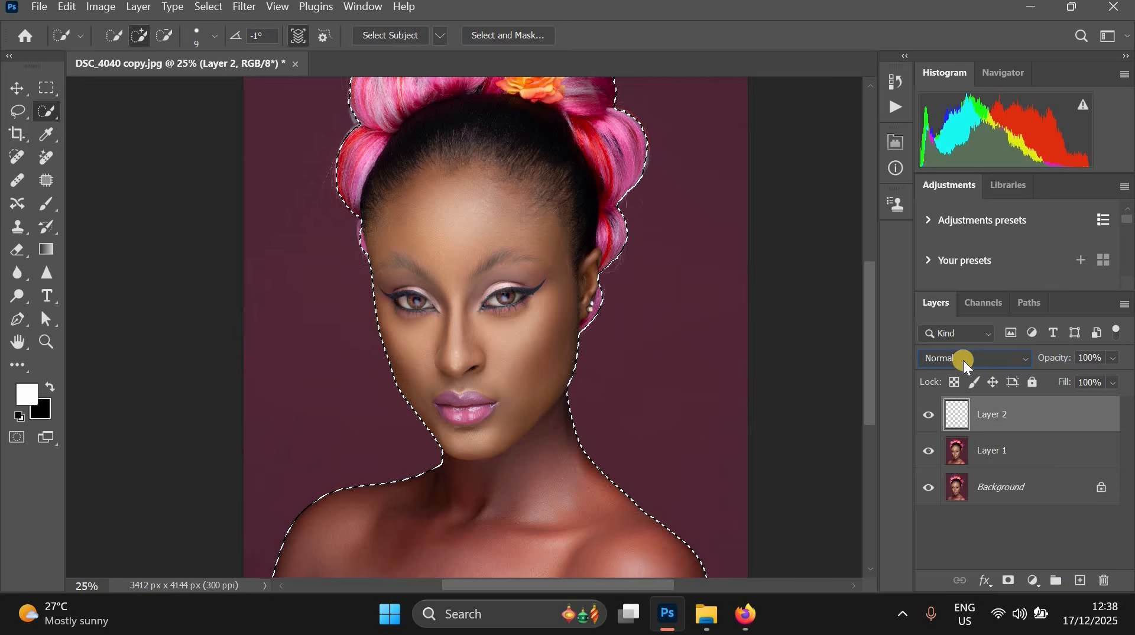
click(966, 362)
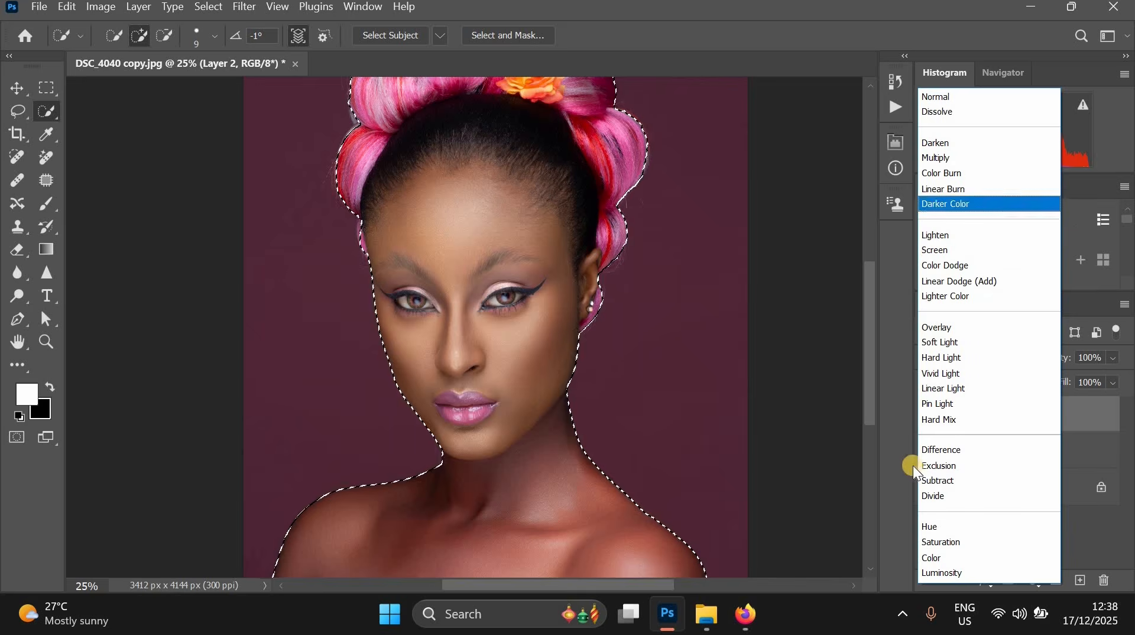
click(940, 558)
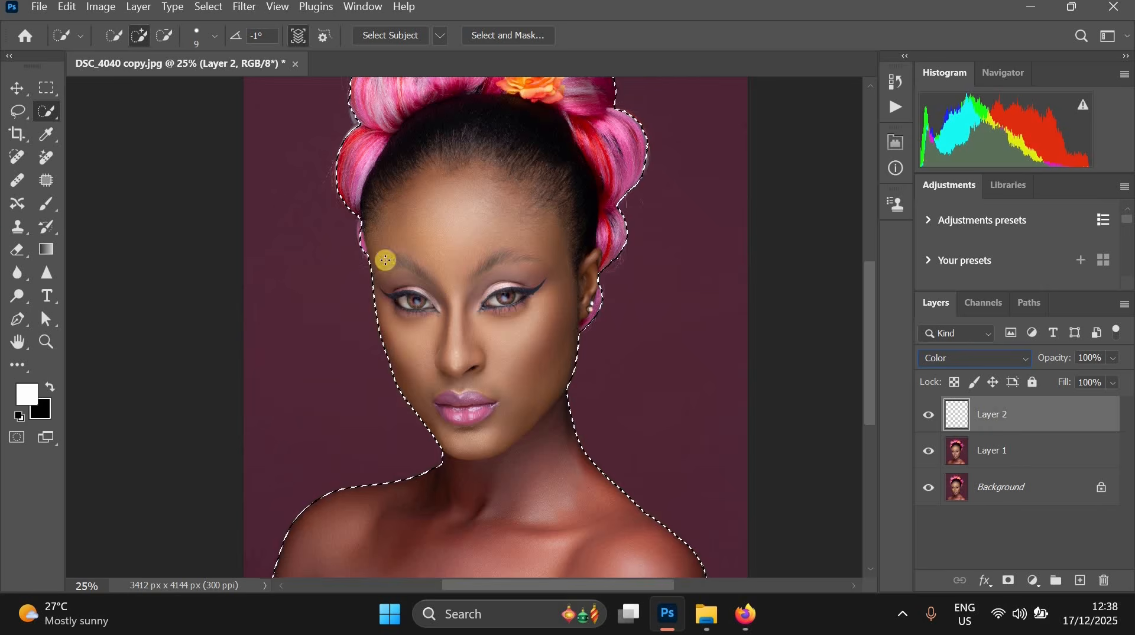
- Set up the Brush tool with the 30 px soft round tip at 0% hardness and 100% flow
click(45, 206)
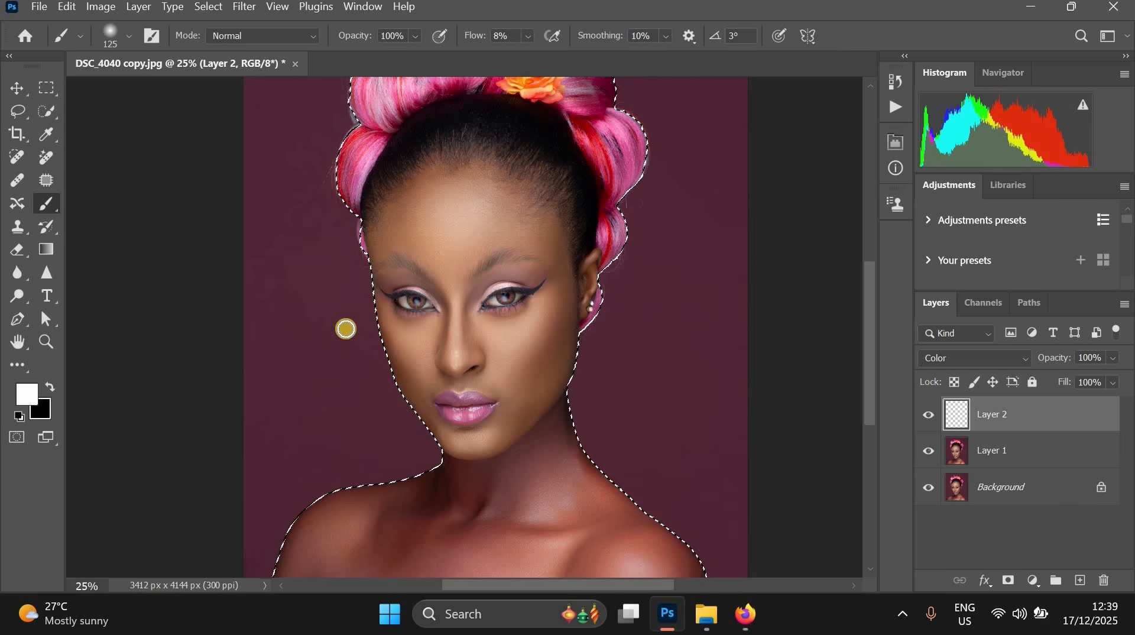
click(154, 36)
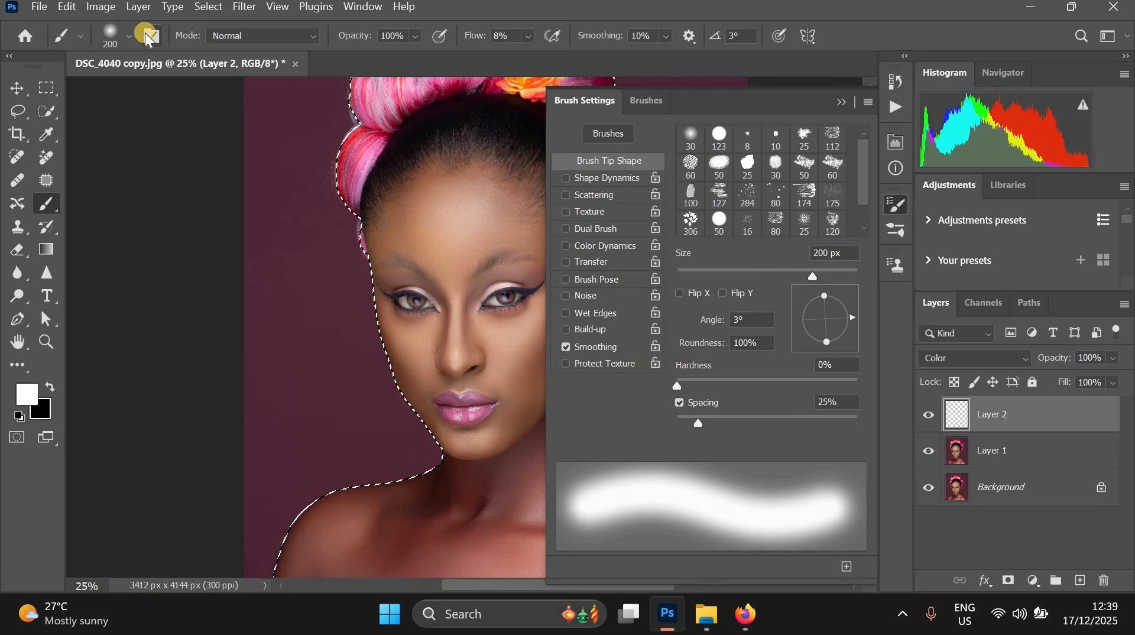
click(695, 142)
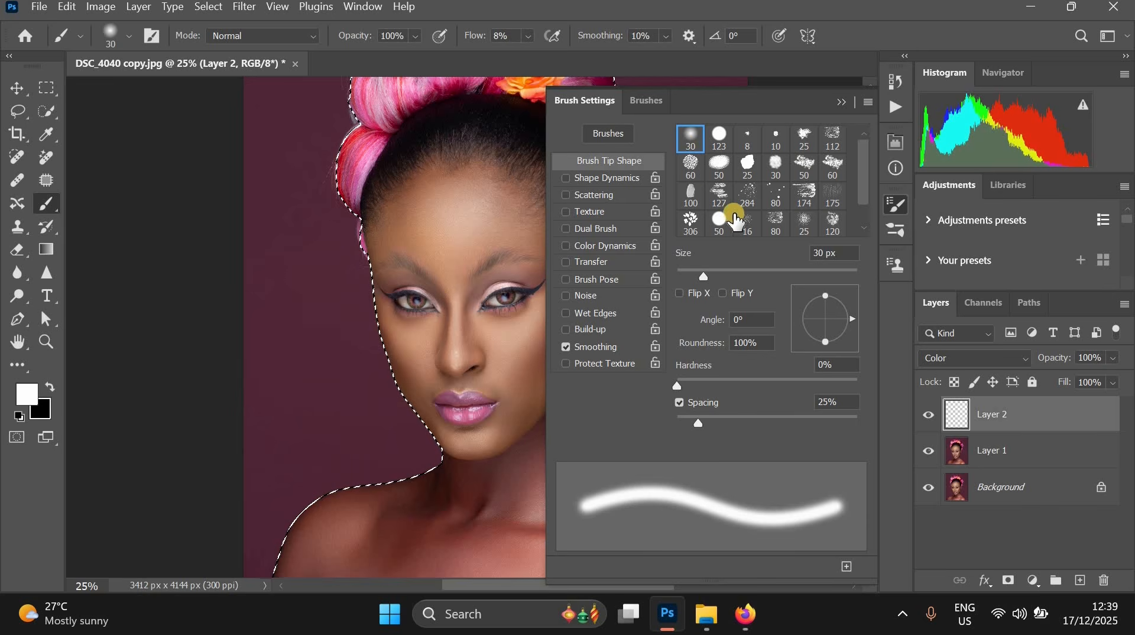
scroll(757, 210, down, 1)
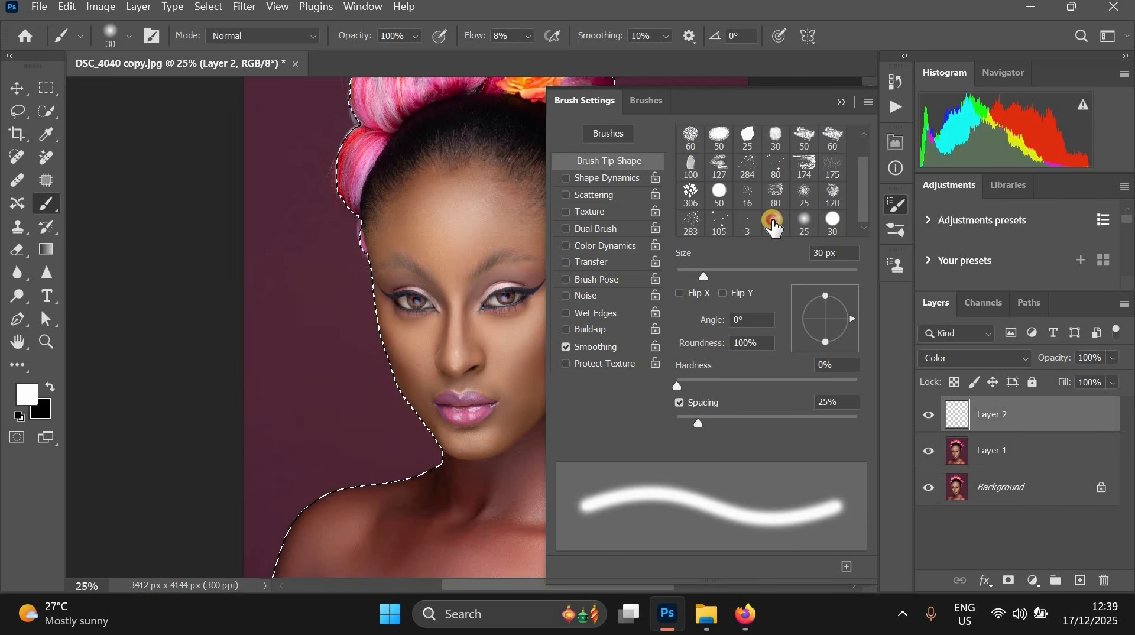
click(775, 224)
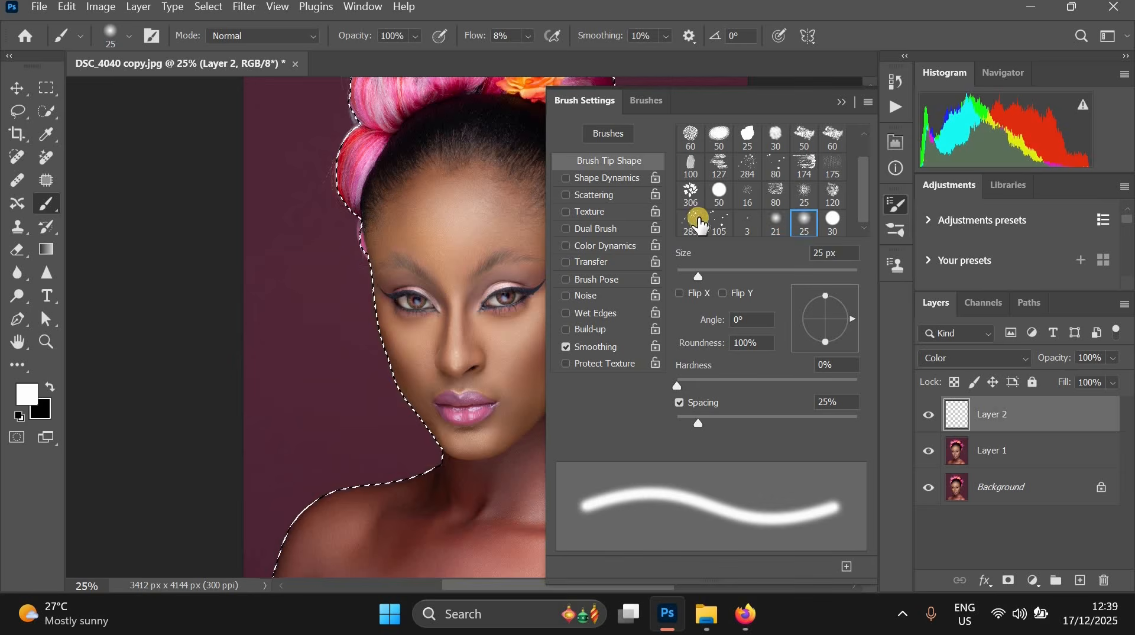
scroll(689, 213, up, 1)
click(691, 141)
key(])
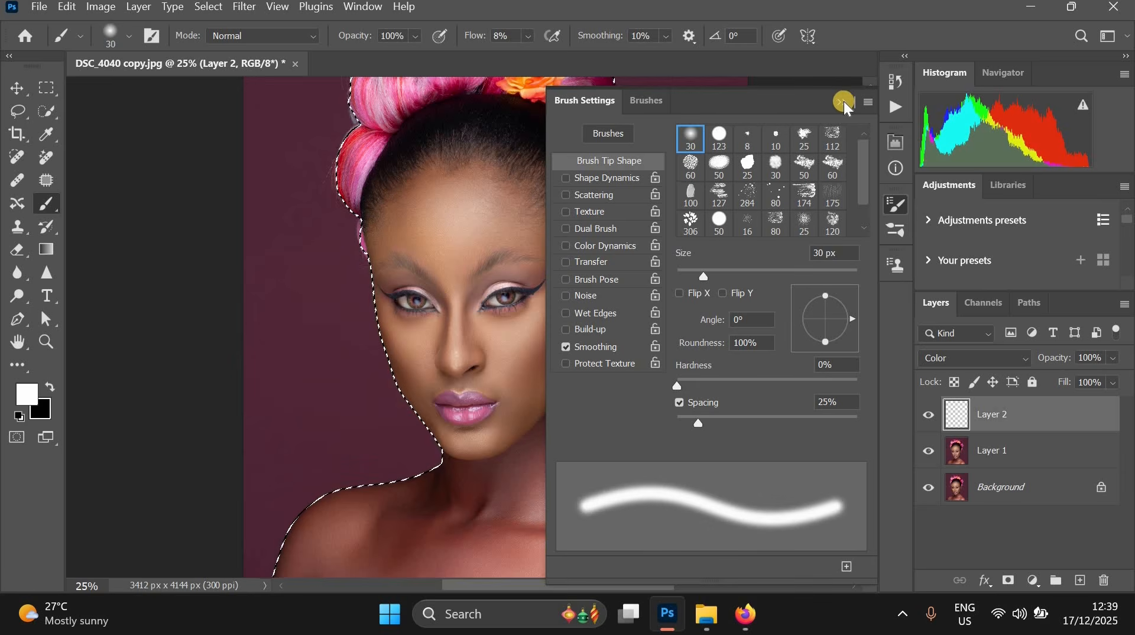
click(843, 101)
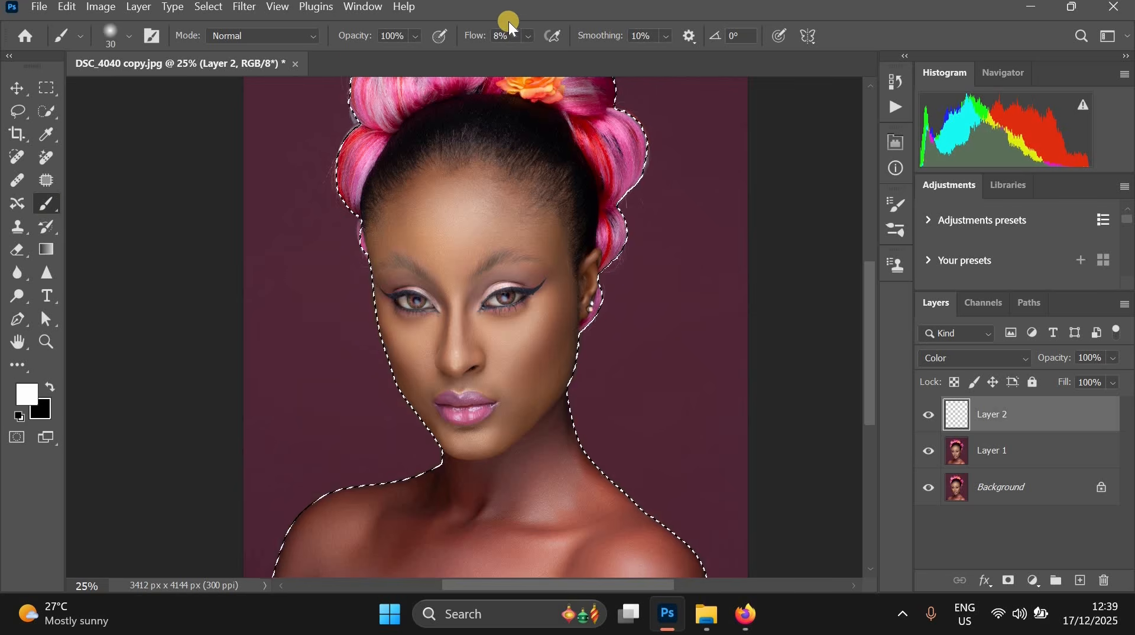
click(530, 36)
click(562, 55)
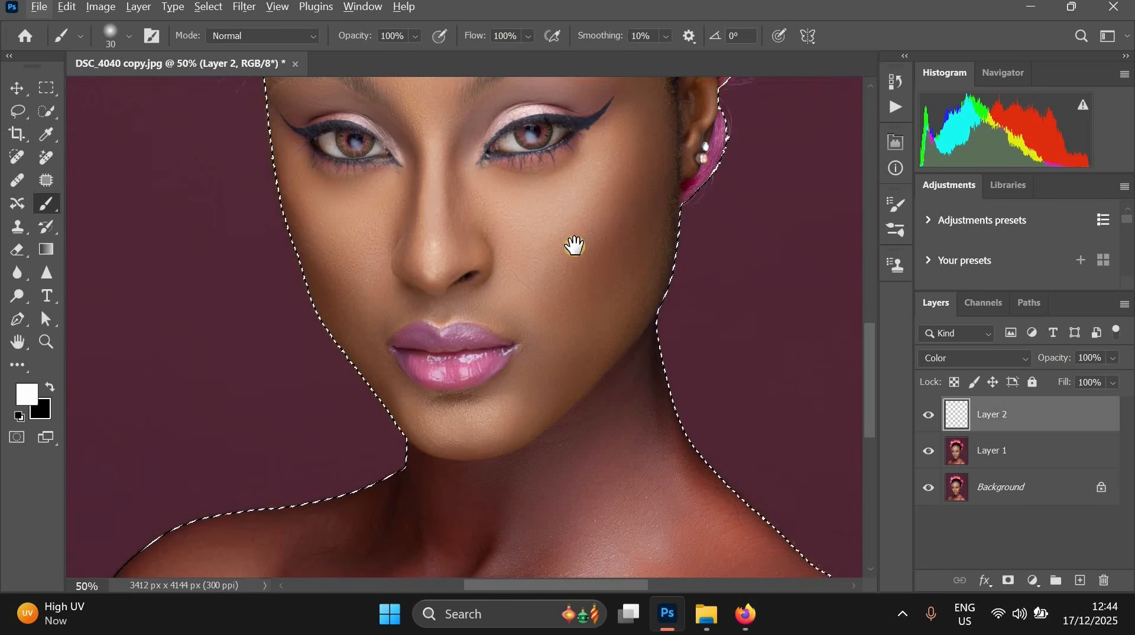
- Try sampling skin tones from several spots on the cheek and near the eye as the foreground colour
scroll(573, 245, down, 1)
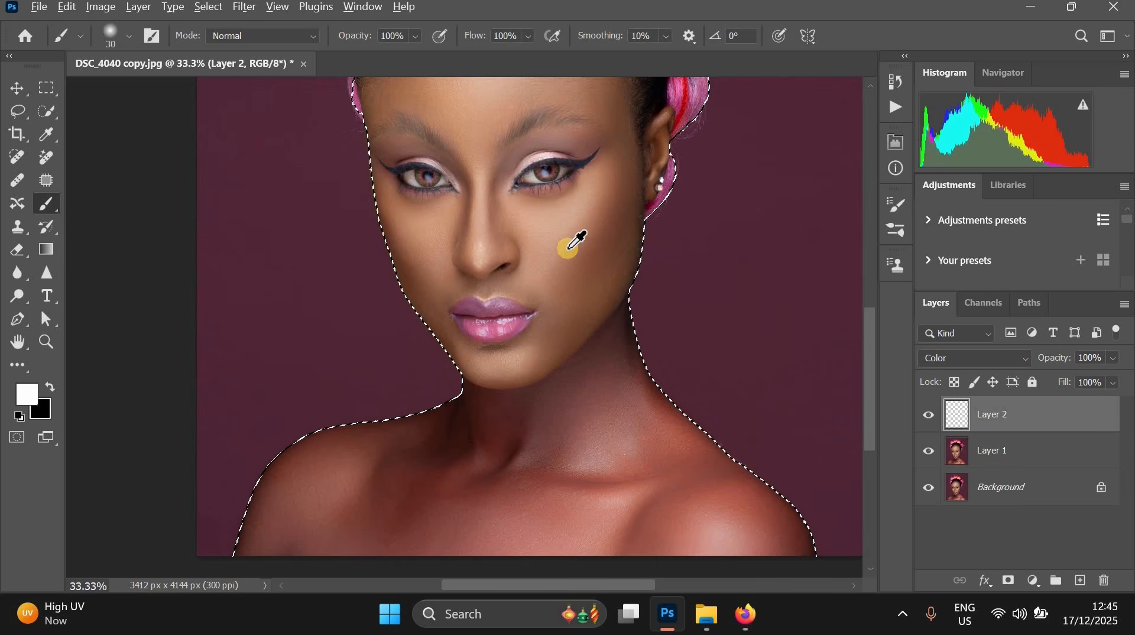
alt+click(595, 233)
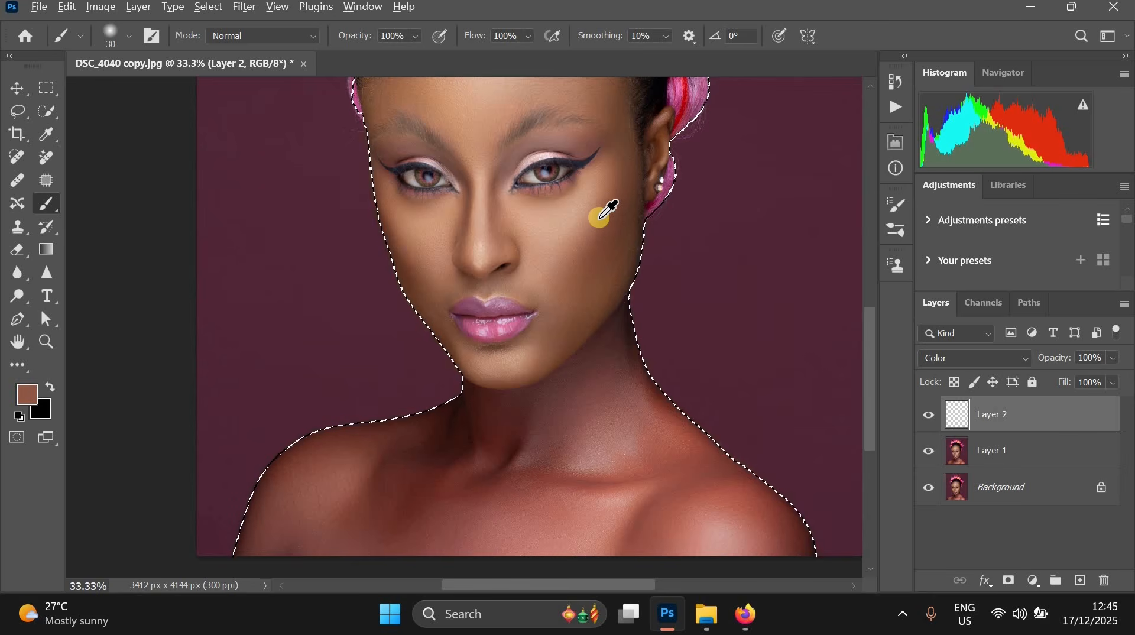
alt+click(584, 239)
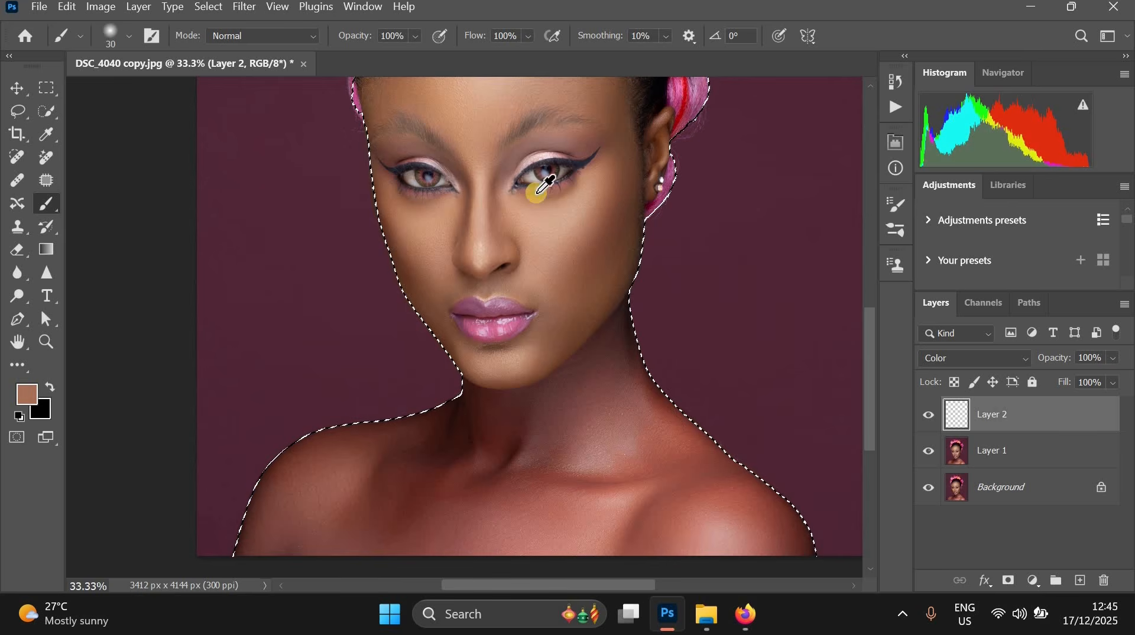
alt+click(529, 175)
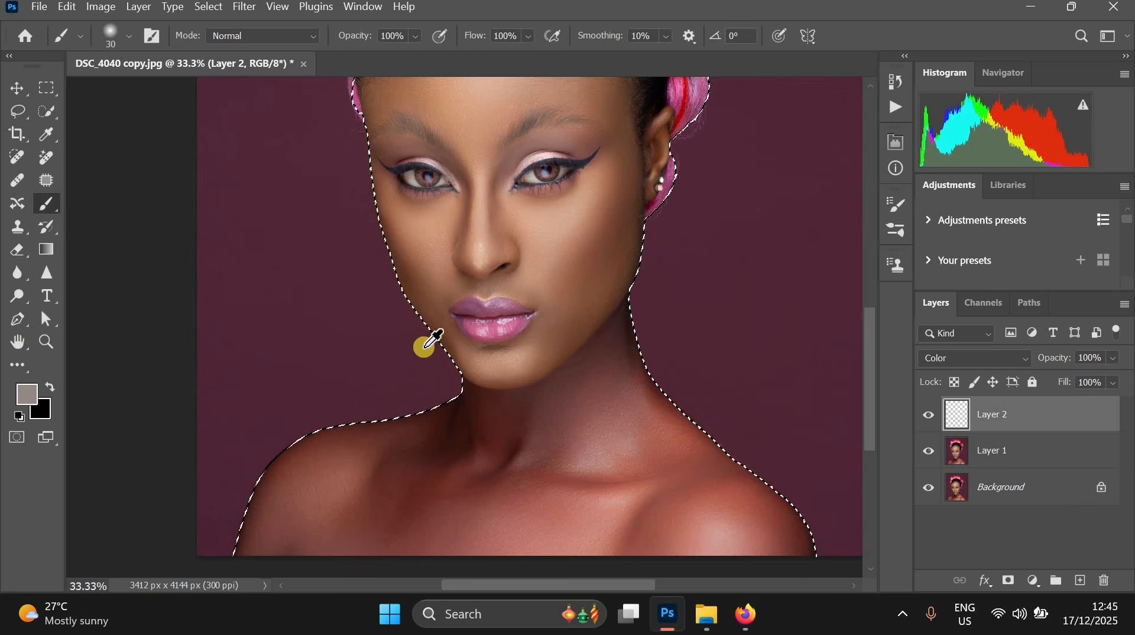
alt+click(582, 261)
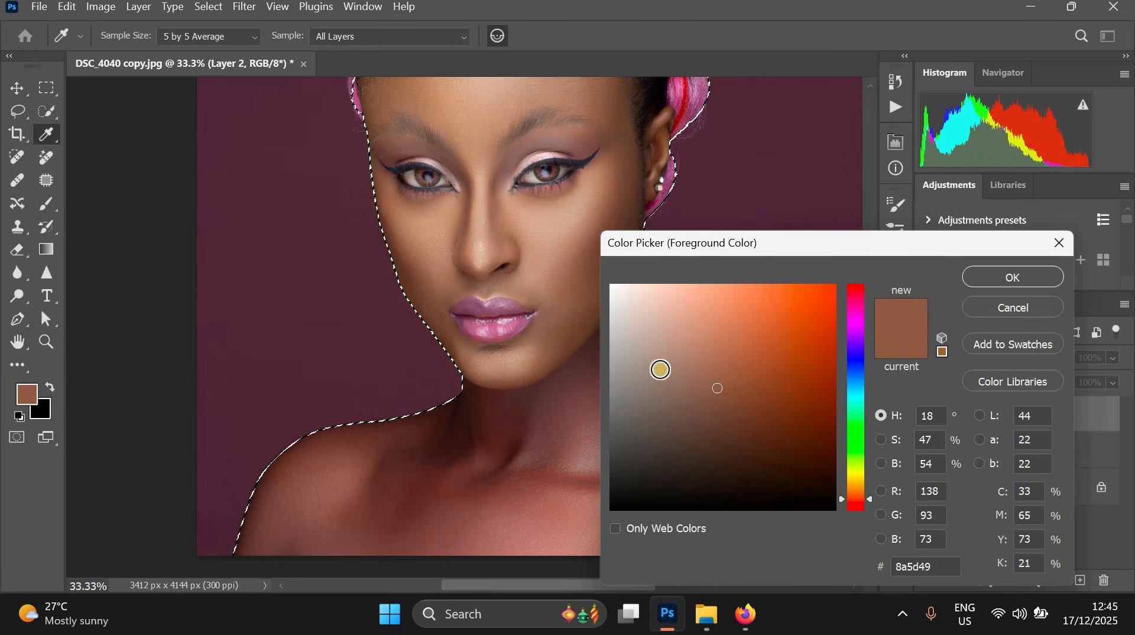
click(976, 267)
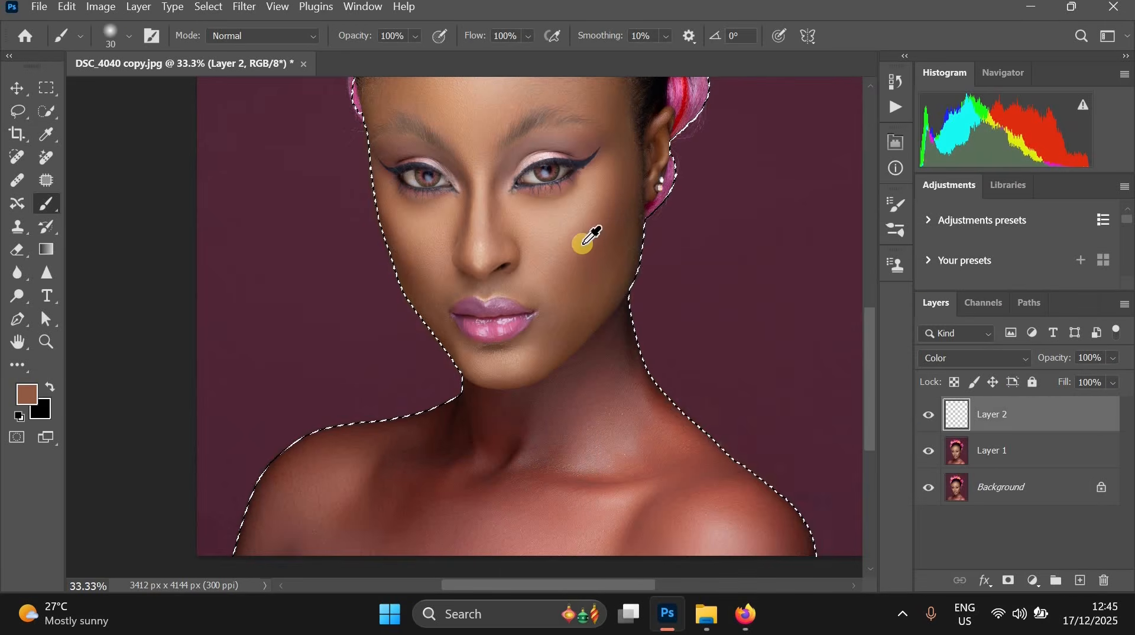
ctrl+click(586, 262)
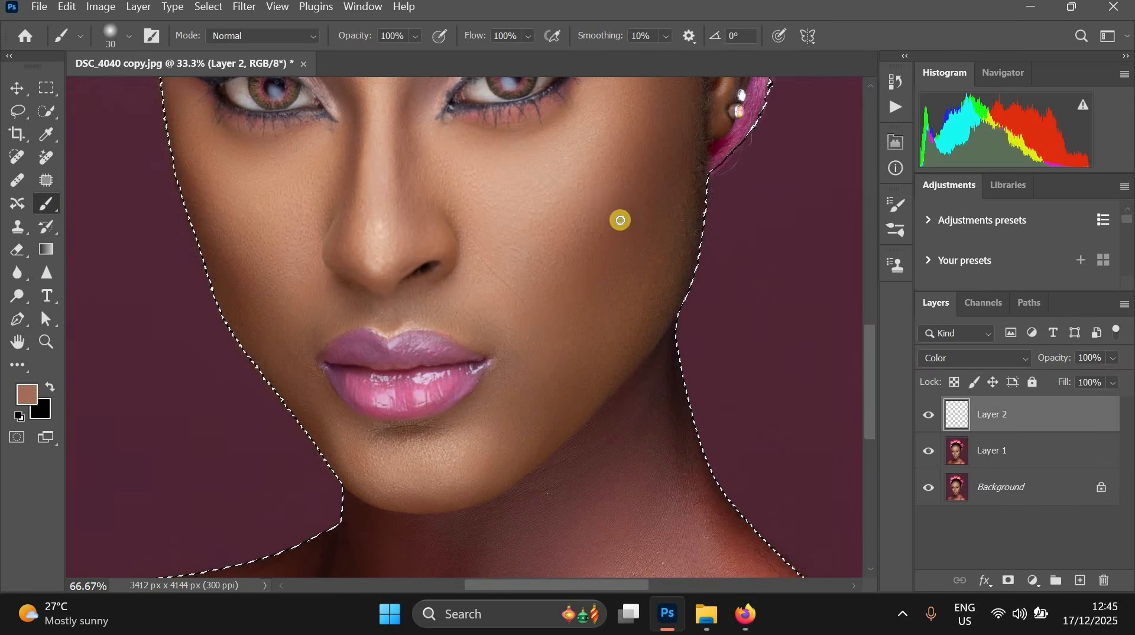
alt+click(601, 214)
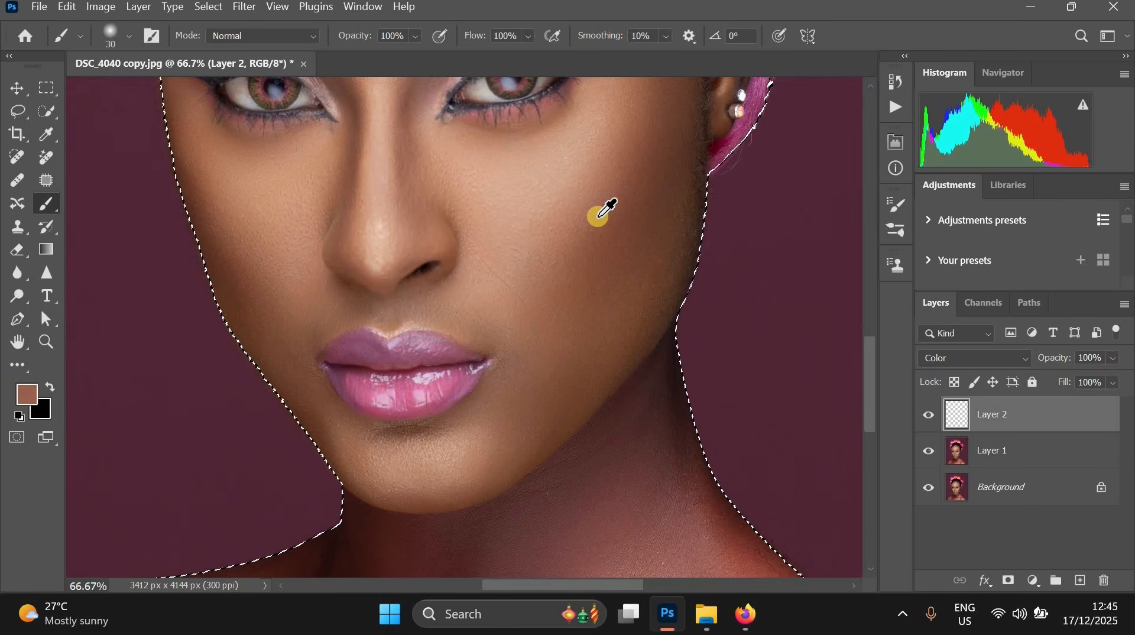
ctrl+alt+click(585, 266)
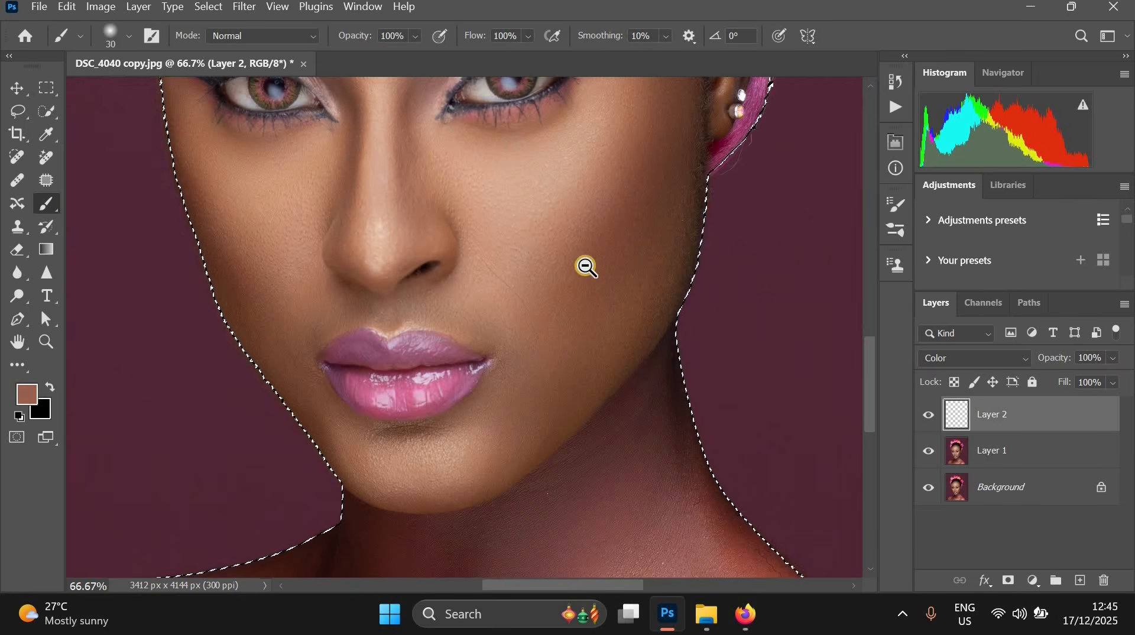
- Enlarge the brush to 500 px and sample the foreground colour from the lower cheek's skin
scroll(616, 195, down, 3)
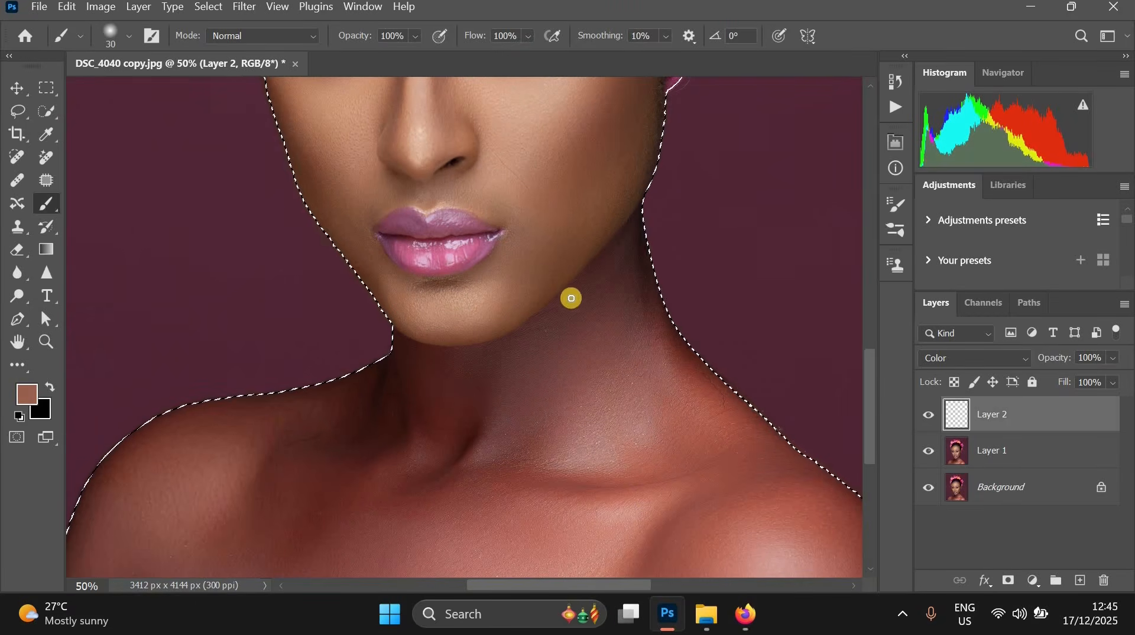
key(bracketright)
key(bracketright)
key(bracketright)
key(bracketright)
key(bracketright)
key(bracketright)
key(bracketright)
key(bracketright)
key(bracketright)
key(bracketright)
key(bracketright)
key(bracketright)
key(bracketright)
key(bracketright)
key(bracketright)
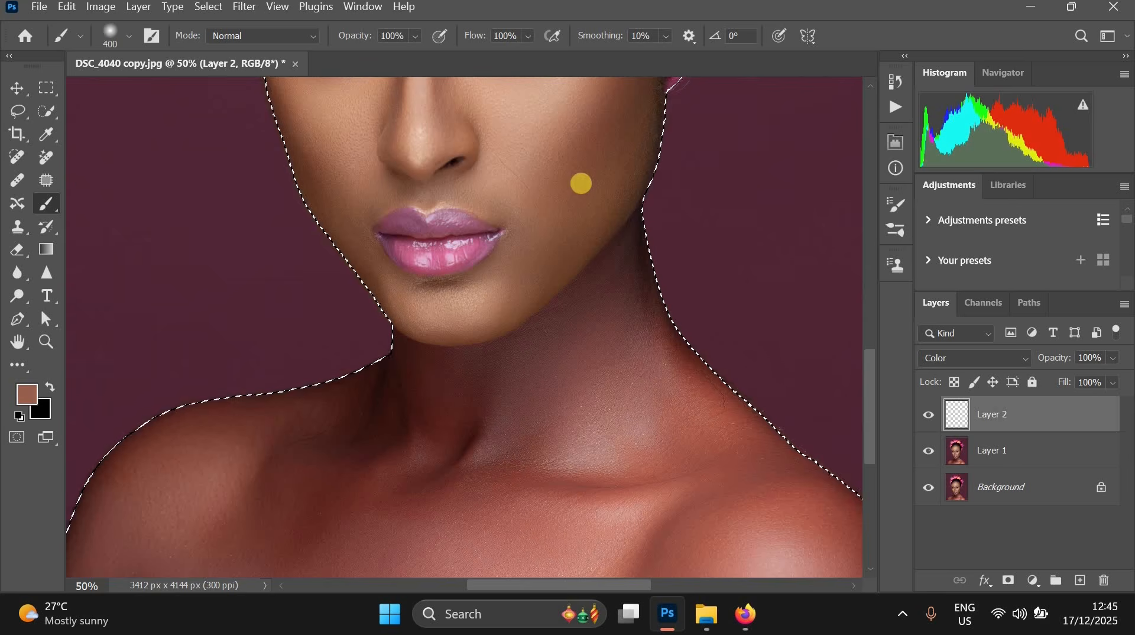
alt+click(574, 181)
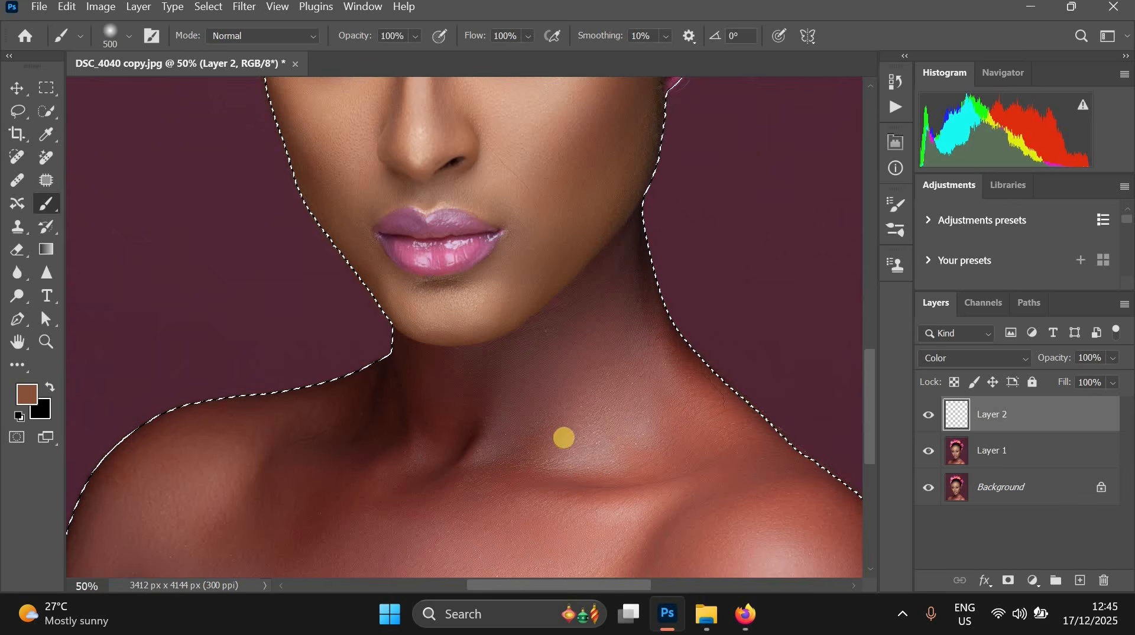
- Paint the sampled skin tone over the neck, chest and shoulders on Layer 2
click(579, 430)
drag(580, 429, 629, 484)
mouse_move(748, 511)
mouse_down()
mouse_move(622, 280)
mouse_move(530, 395)
mouse_up()
mouse_move(356, 425)
mouse_down()
mouse_move(465, 481)
mouse_move(453, 463)
mouse_move(609, 494)
mouse_move(440, 542)
mouse_move(639, 473)
mouse_up()
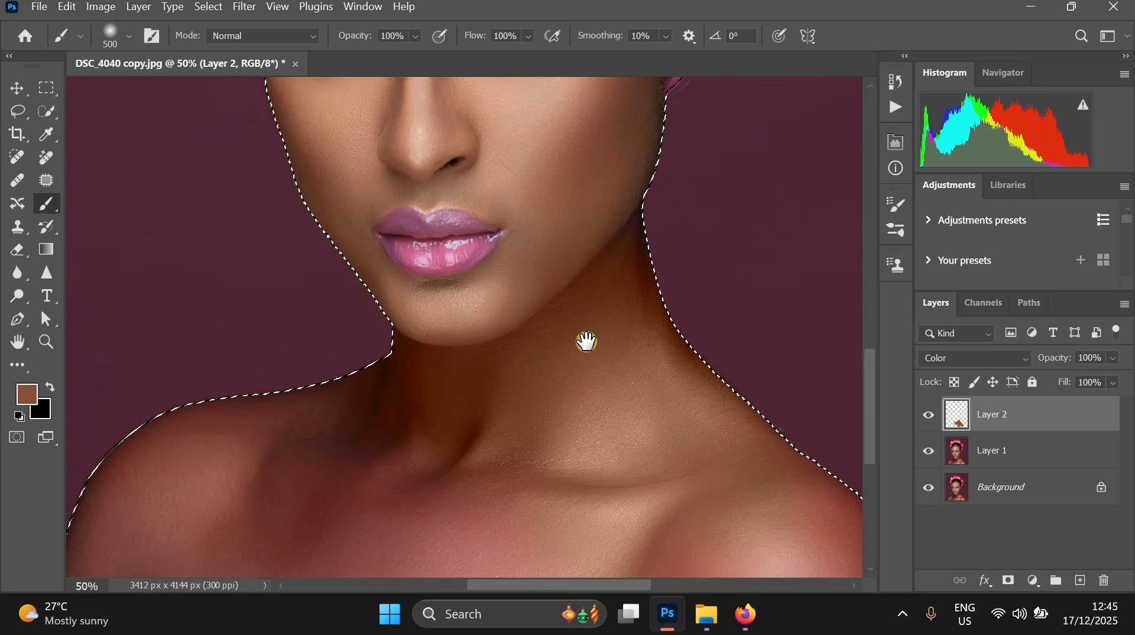
key(ctrl+minus)
drag(625, 355, 585, 246)
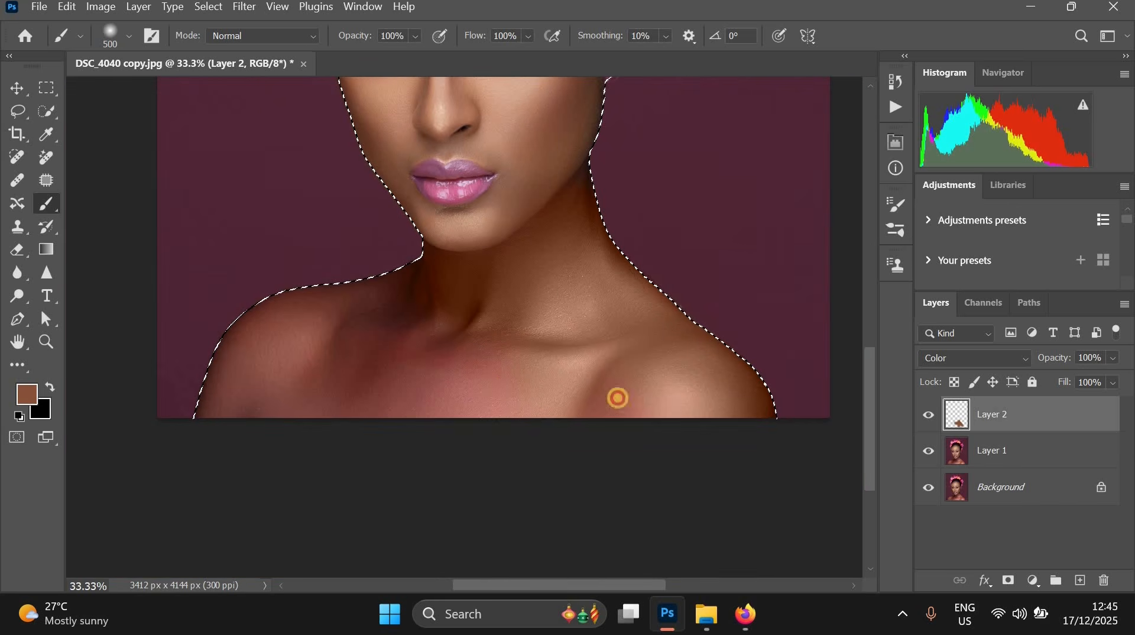
mouse_move(523, 350)
mouse_down()
mouse_move(469, 369)
mouse_move(391, 353)
mouse_up()
mouse_move(368, 302)
mouse_down()
mouse_move(196, 393)
mouse_move(220, 368)
mouse_move(209, 423)
mouse_move(333, 393)
mouse_move(239, 433)
mouse_move(462, 372)
mouse_move(308, 369)
mouse_move(434, 316)
mouse_move(402, 269)
mouse_move(530, 313)
mouse_move(576, 203)
mouse_move(607, 211)
mouse_move(739, 363)
mouse_move(746, 416)
mouse_move(532, 368)
mouse_move(294, 347)
mouse_up()
key(ctrl+minus)
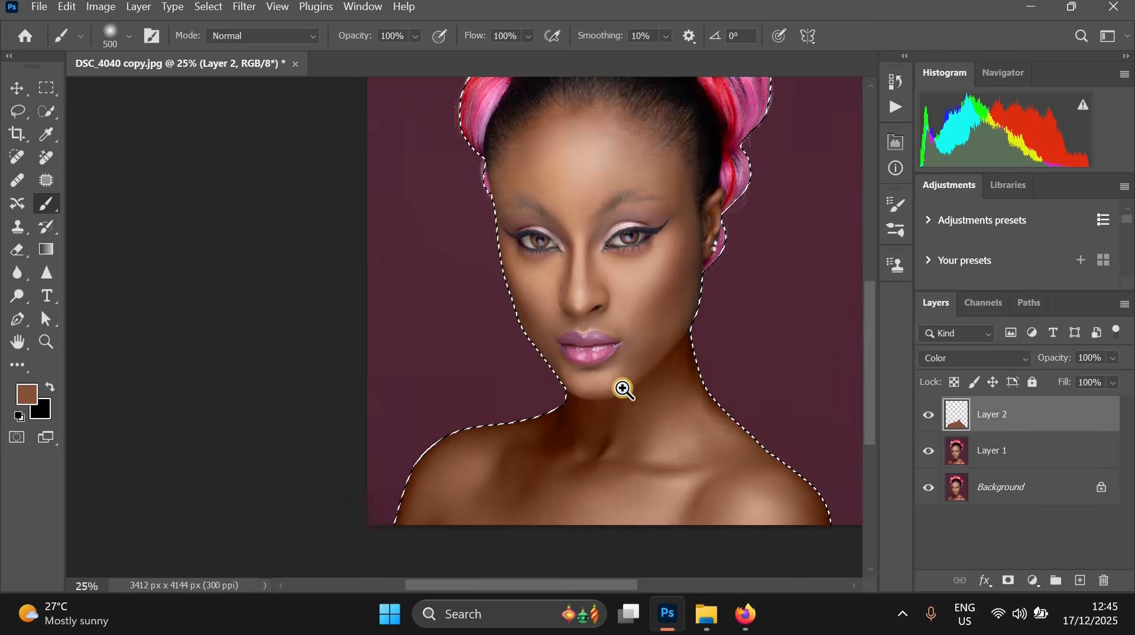
- Examine how the recoloured neck and shoulders blend with the face at close and wide views
drag(693, 331, 644, 258)
ctrl+click(628, 388)
ctrl+click(628, 387)
drag(655, 148, 643, 306)
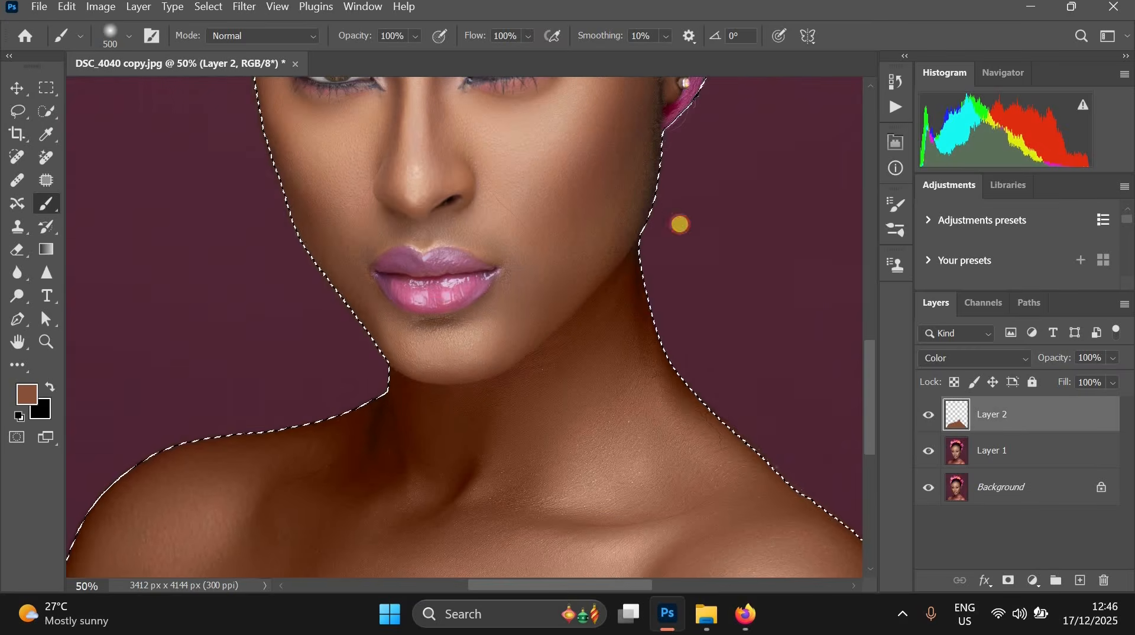
key(ctrl+minus)
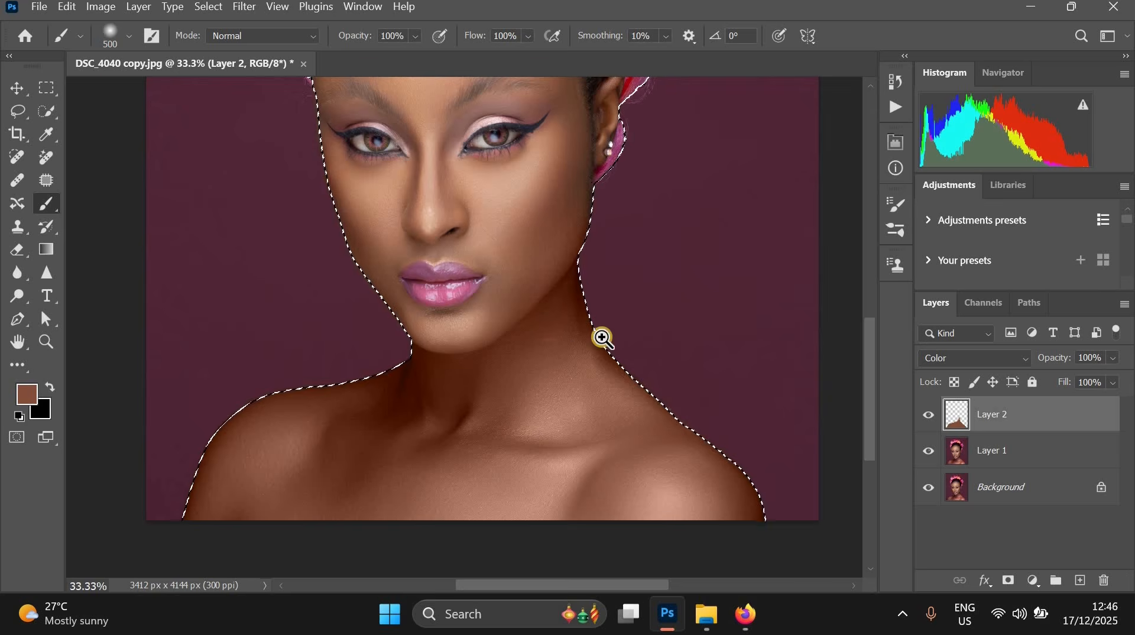
ctrl+click(550, 350)
alt+click(615, 310)
drag(598, 220, 670, 357)
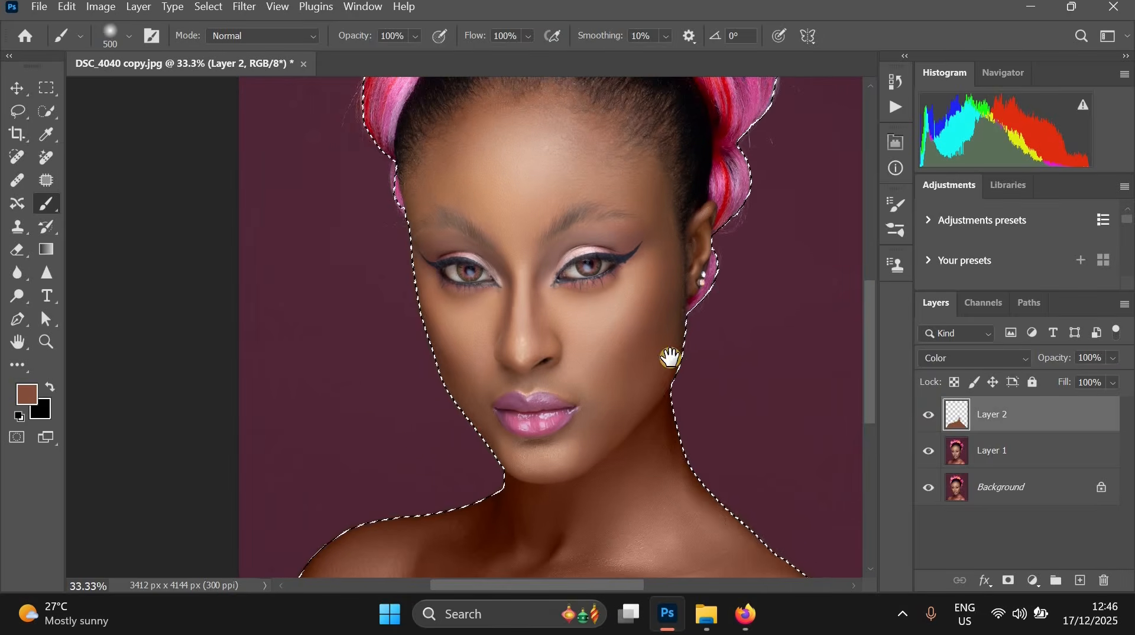
- Compare the neck and shoulders with and without Layer 2's recolouring at close and wide views
alt+click(667, 415)
click(929, 416)
click(929, 416)
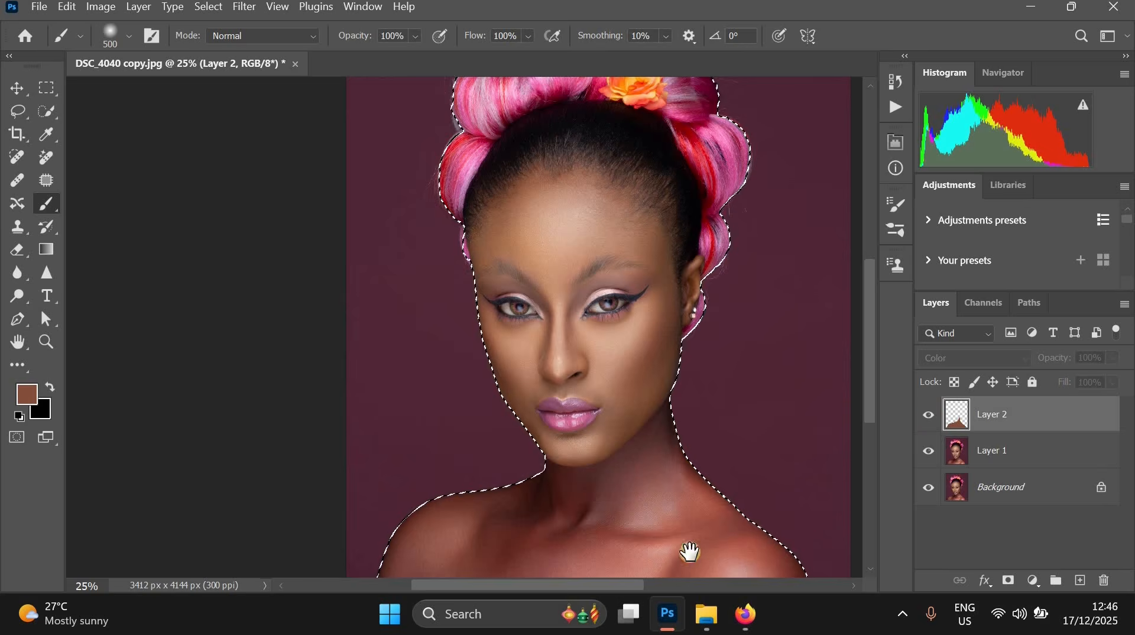
drag(670, 552, 562, 337)
ctrl+click(562, 339)
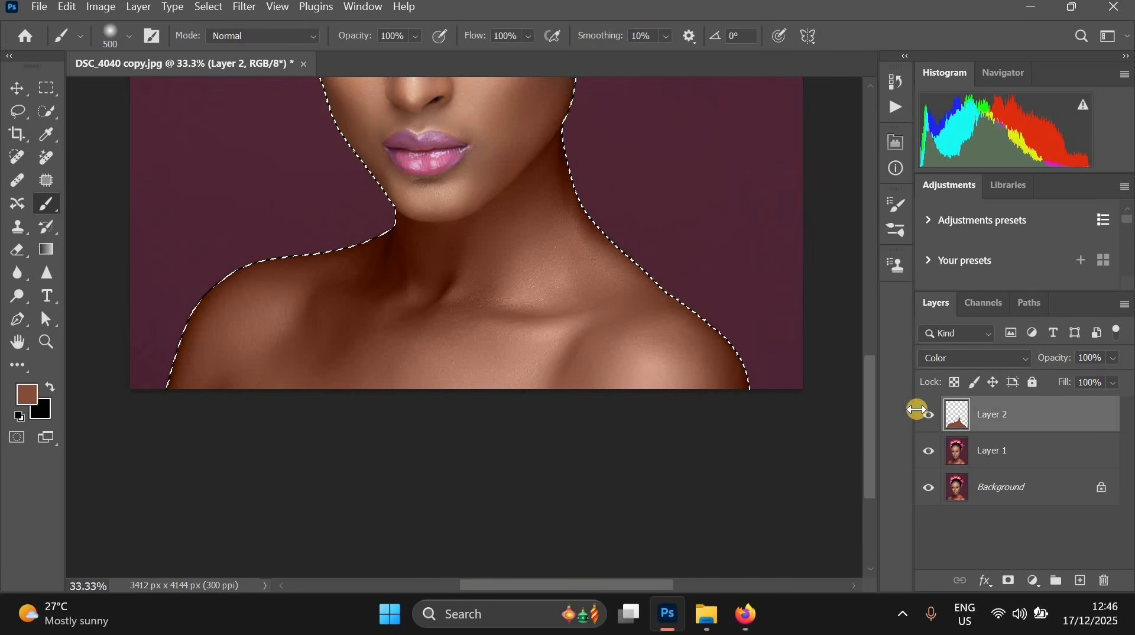
drag(917, 409, 920, 409)
click(929, 415)
click(929, 417)
alt+click(599, 298)
drag(600, 298, 663, 421)
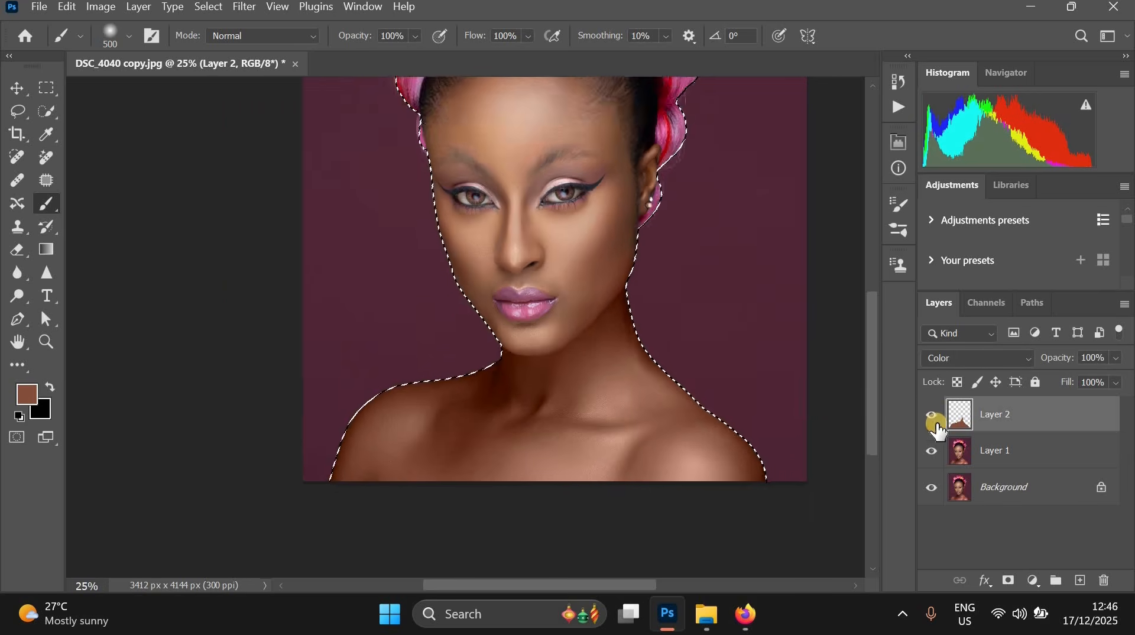
click(930, 414)
click(930, 414)
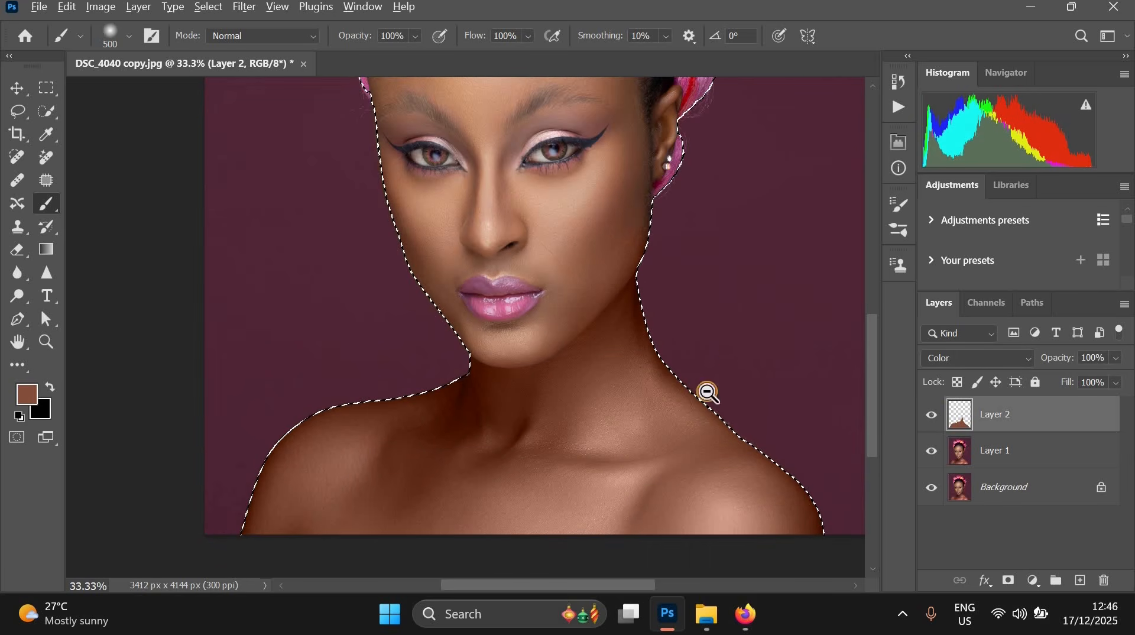
alt+click(692, 436)
drag(705, 353, 713, 432)
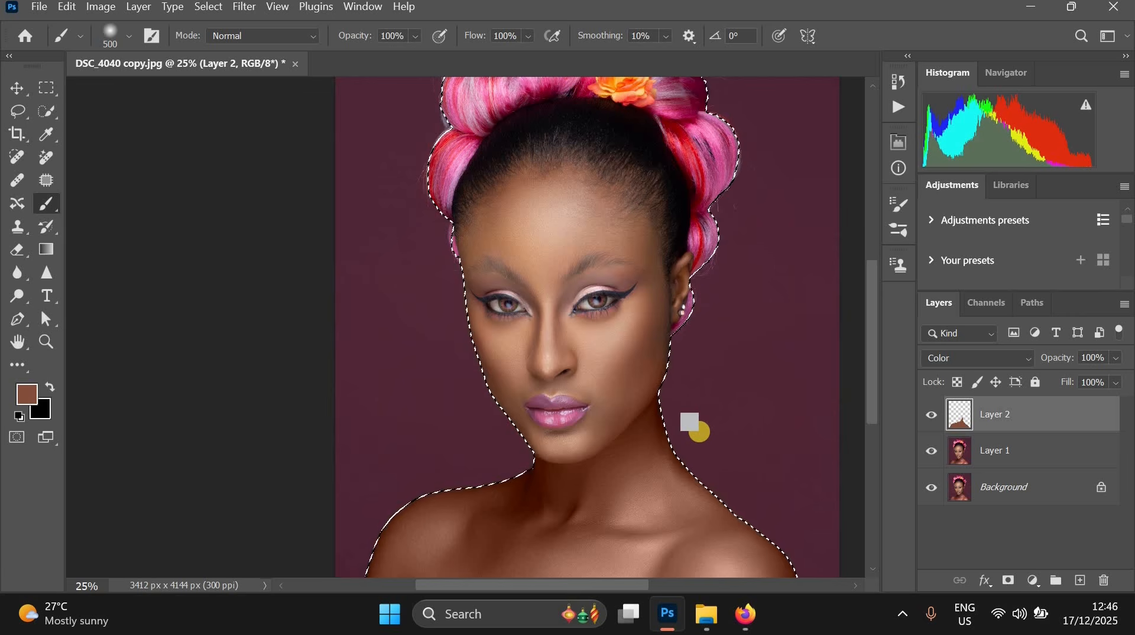
- Merge the painted Layer 2 with Layer 1
shift+click(995, 456)
key(ctrl+e)
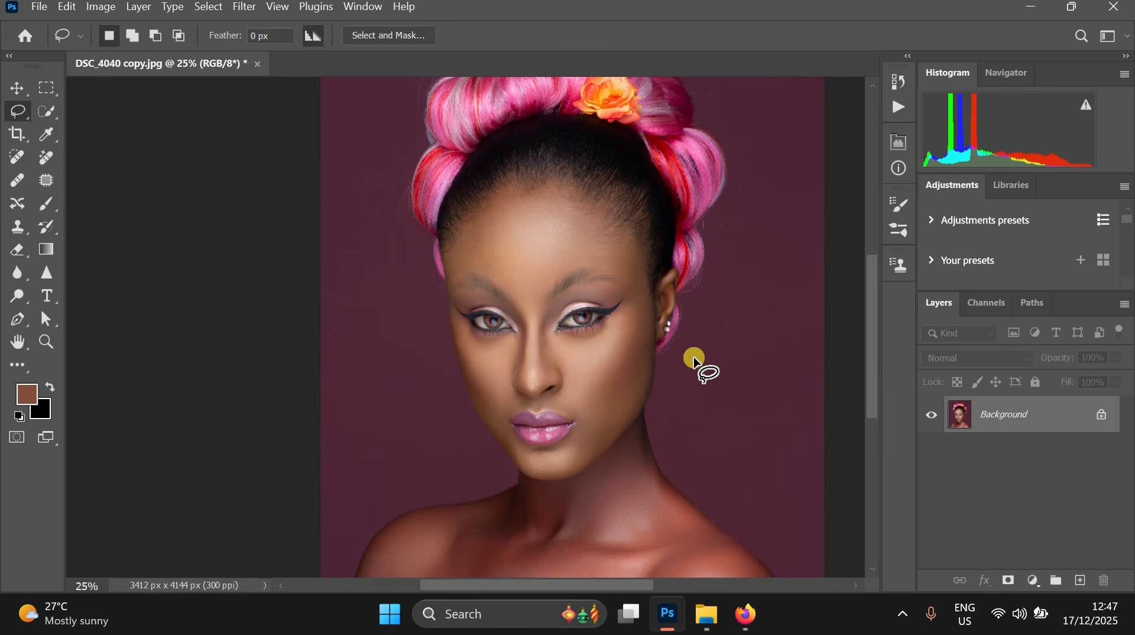
- Duplicate the uncorrected Background layer and add a Gradient Map adjustment layer above the copy
key(ctrl+j)
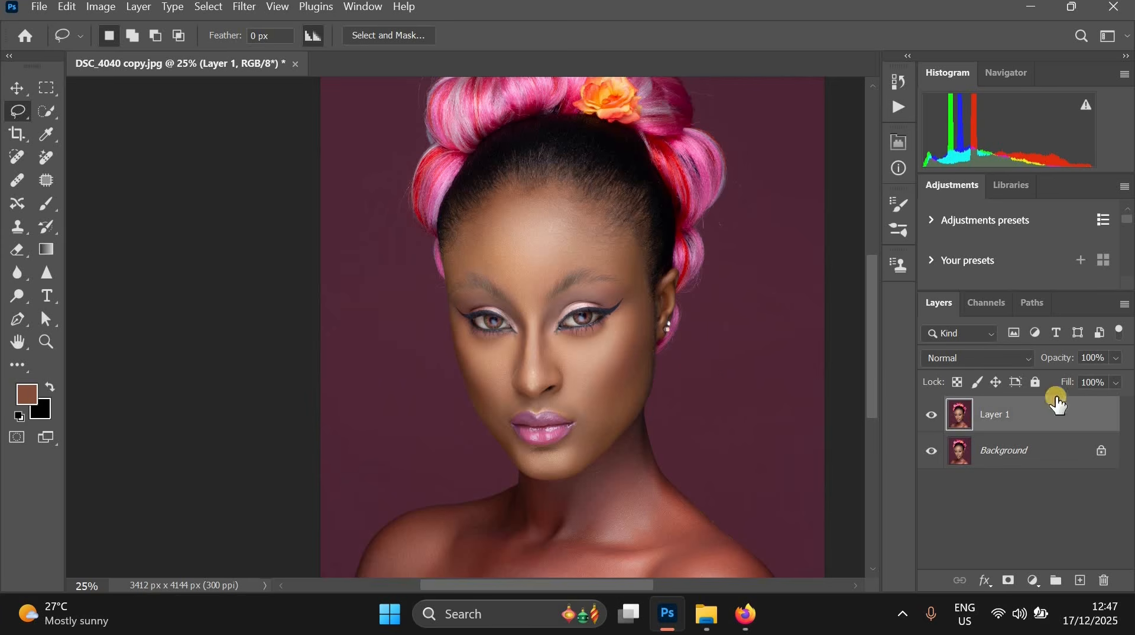
click(1034, 578)
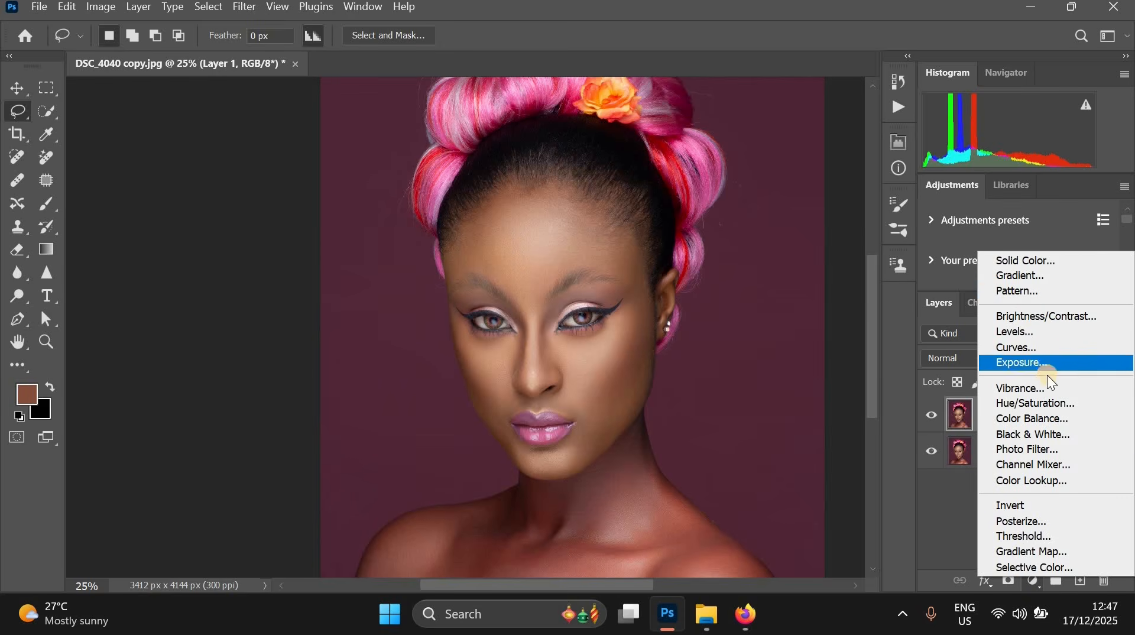
click(1038, 548)
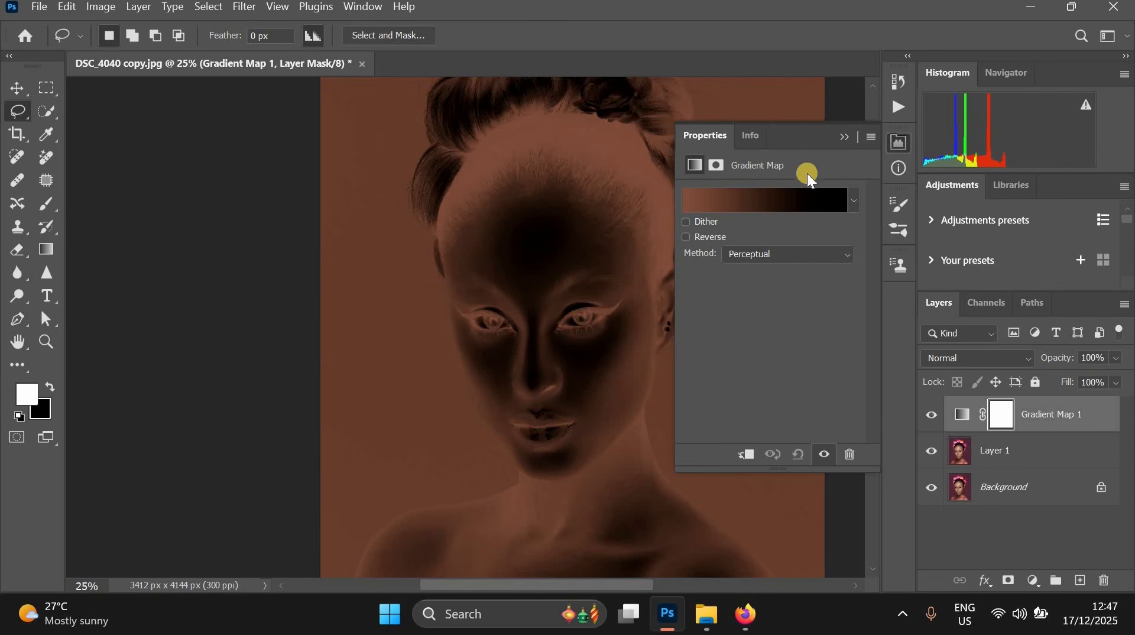
- Hide the Gradient Map's Properties panel and show it again
click(367, 8)
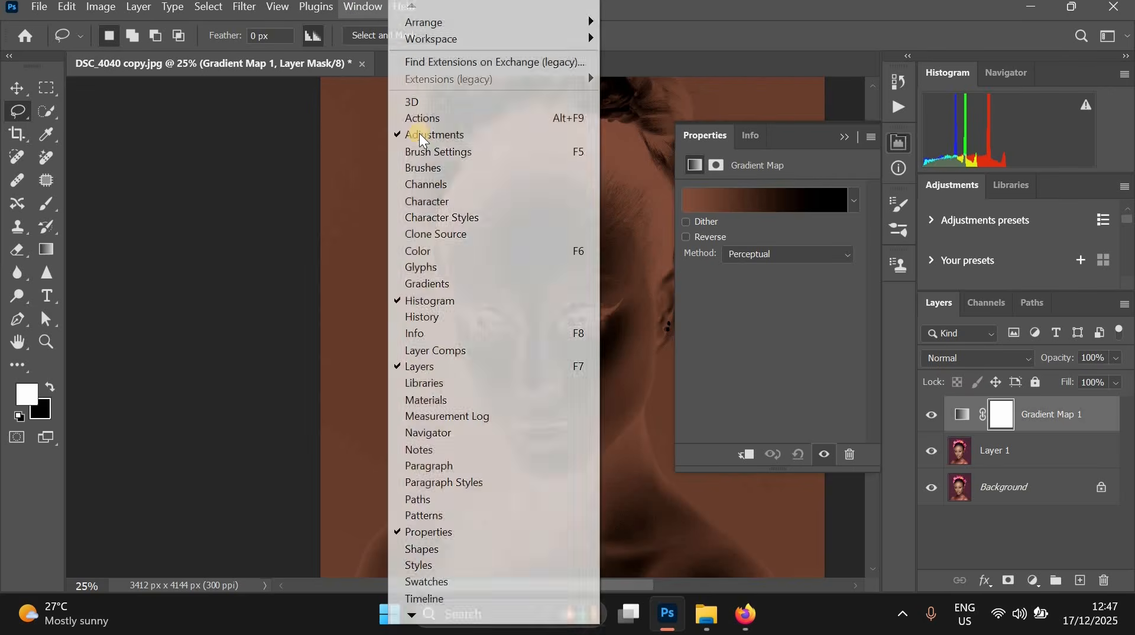
click(461, 534)
click(363, 7)
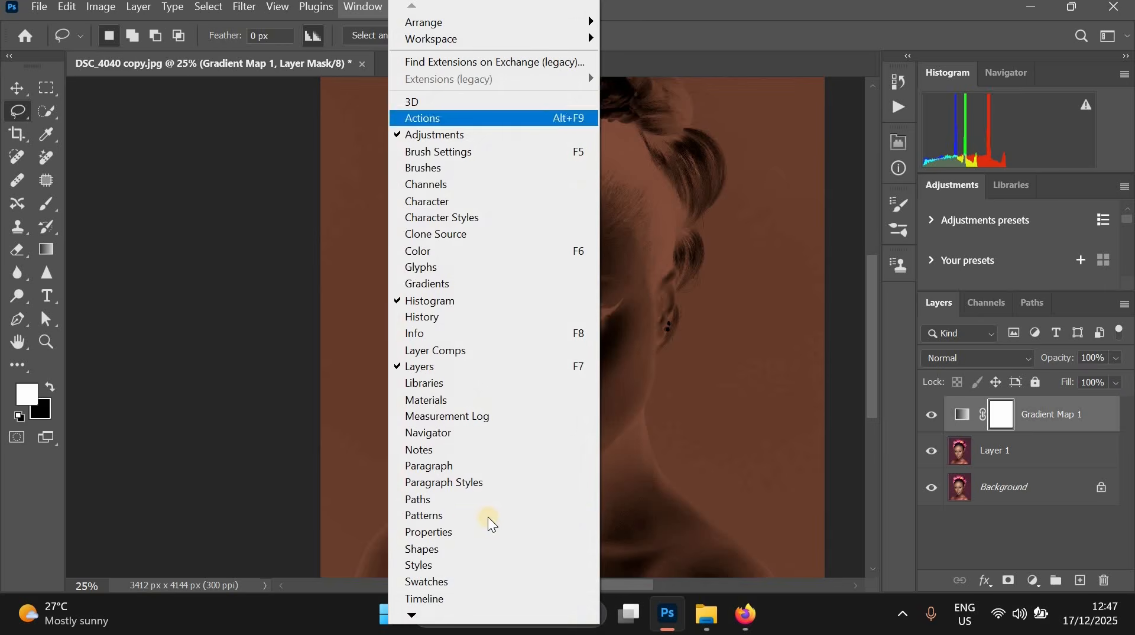
click(471, 531)
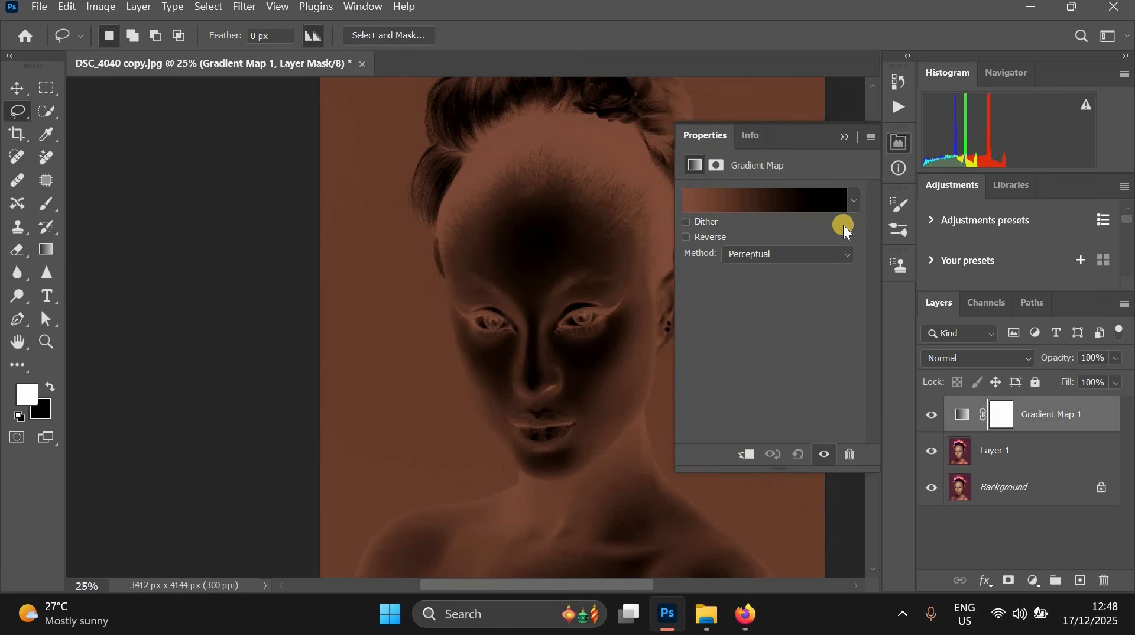
- Hide the Gradient Map layer and open its gradient for editing, keeping the face in view
click(932, 414)
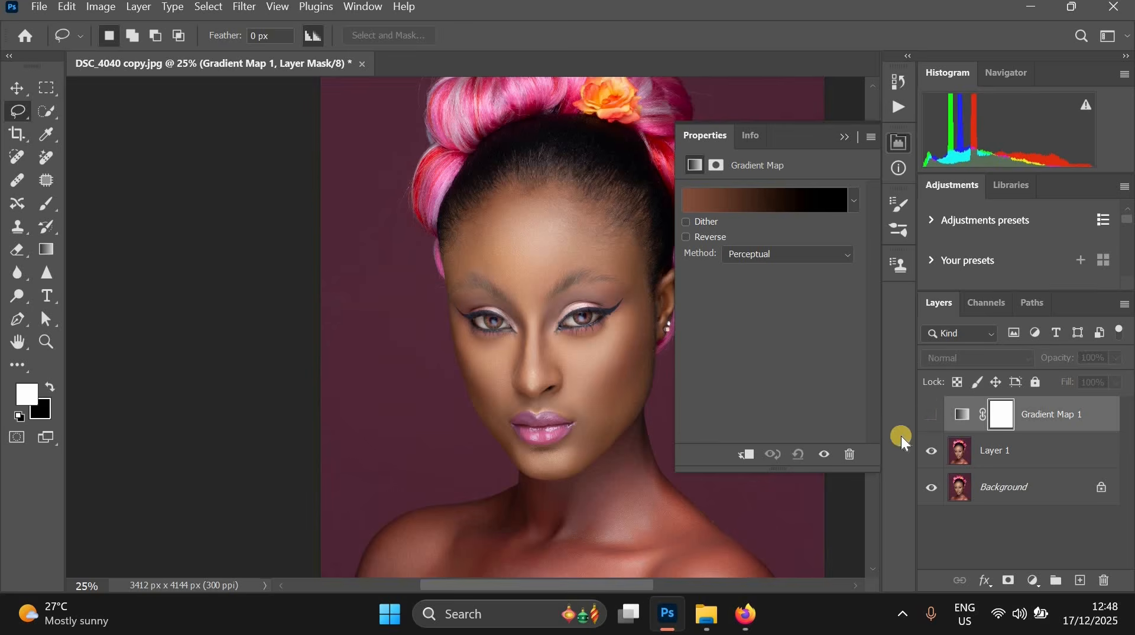
click(735, 193)
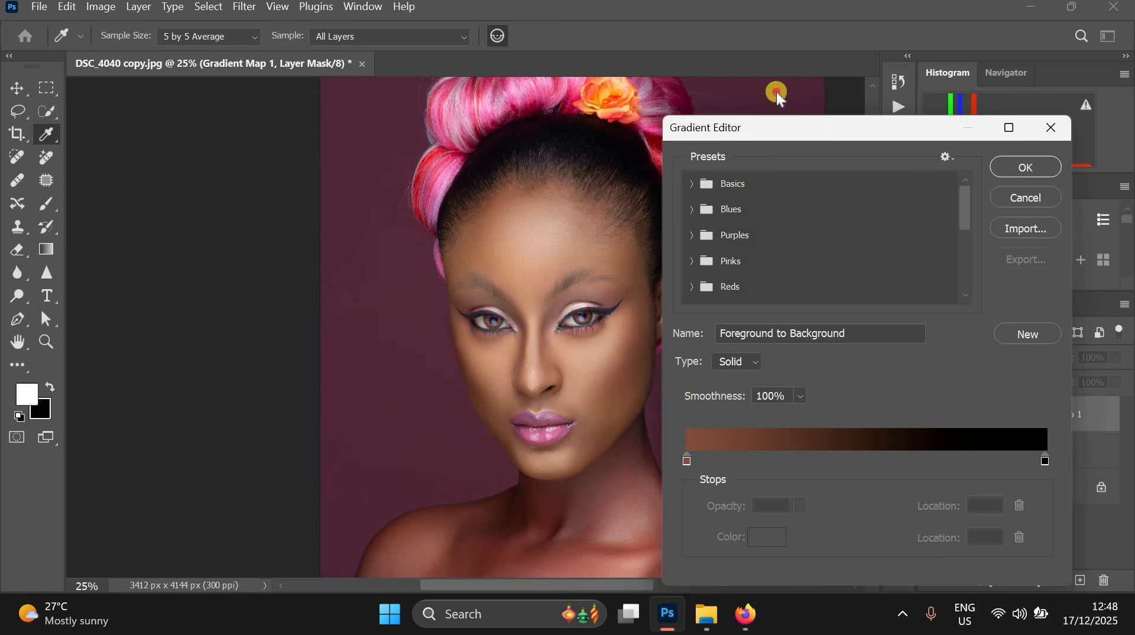
drag(769, 128, 769, 91)
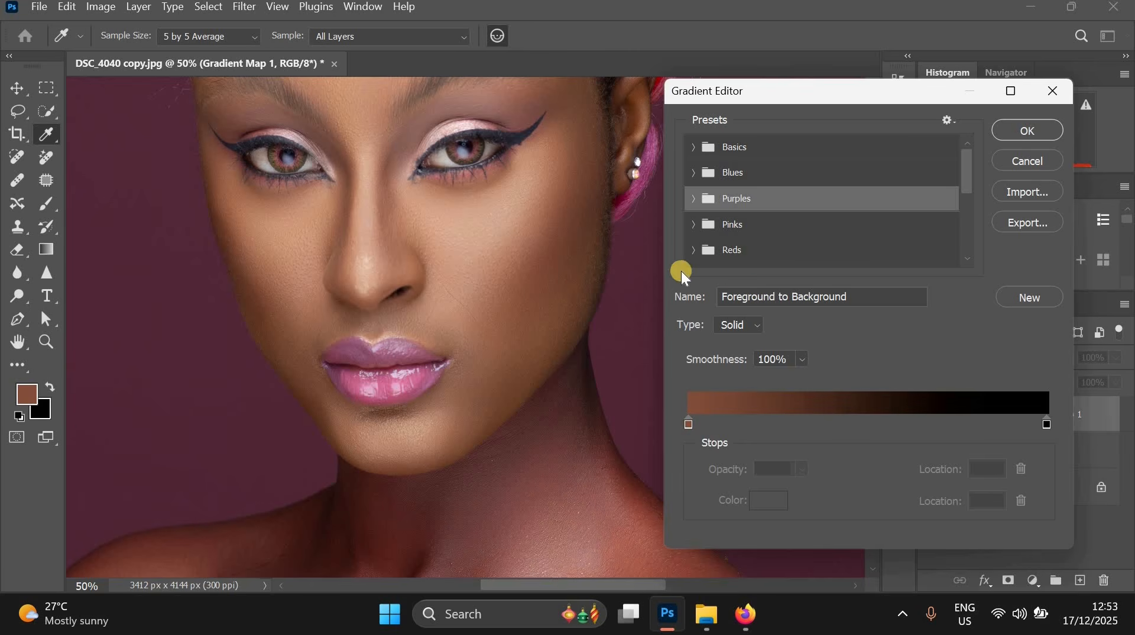
- Set the gradient's colour stop at location 0 to a dark skin tone sampled from the shadowed edge of the cheek
click(689, 425)
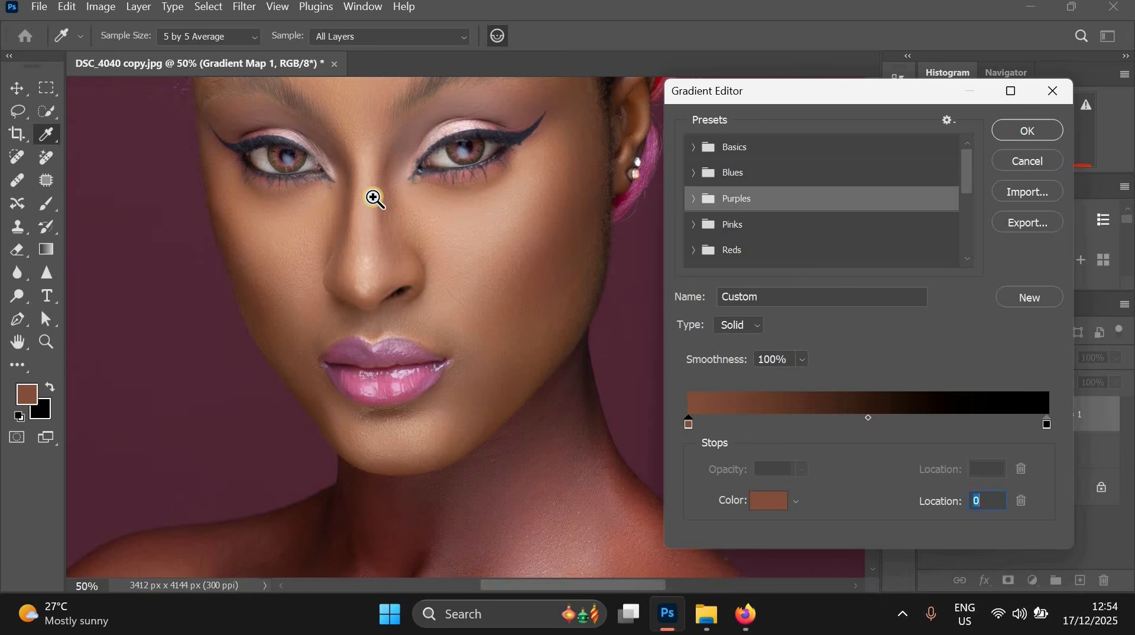
ctrl+click(373, 201)
ctrl+click(372, 220)
ctrl+click(373, 221)
drag(225, 215, 575, 258)
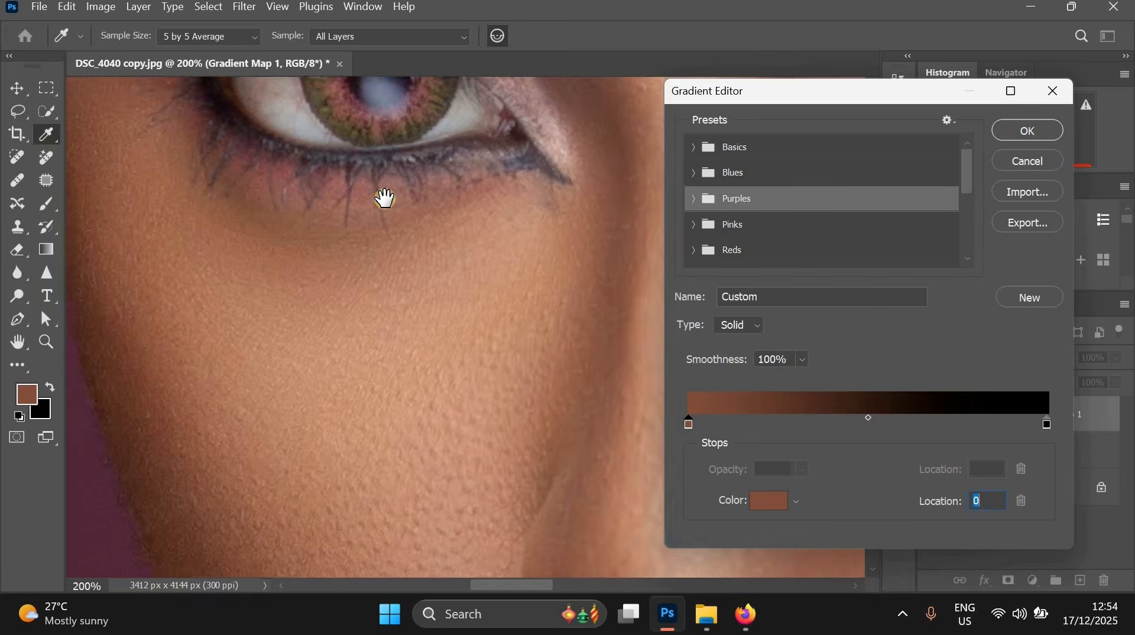
drag(316, 196, 396, 175)
drag(266, 219, 532, 155)
drag(77, 420, 253, 284)
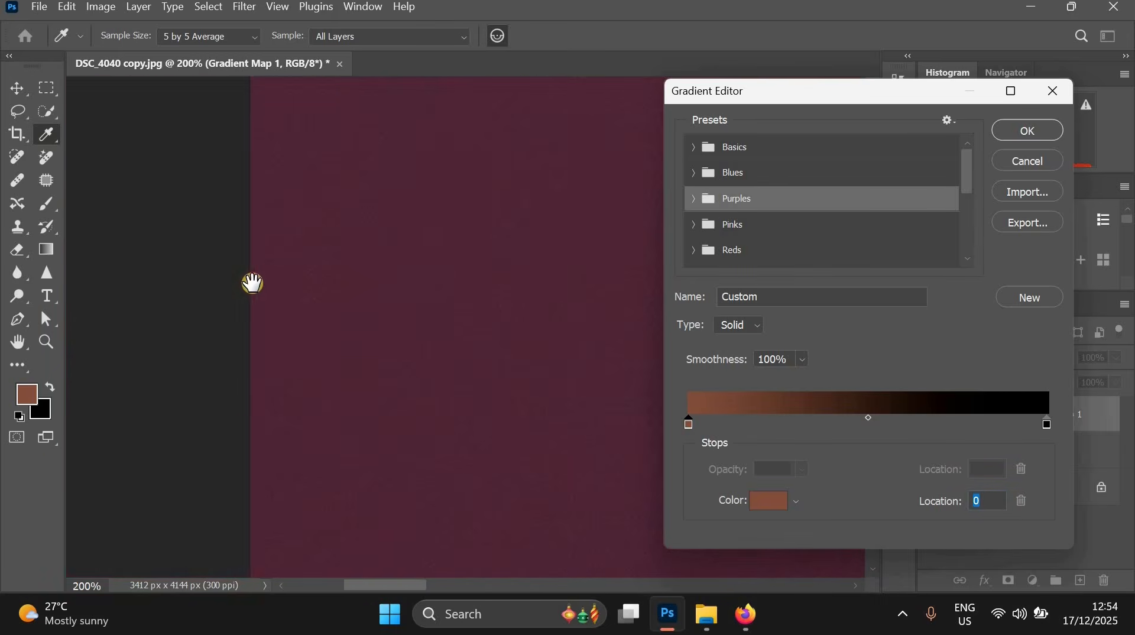
drag(603, 308, 413, 347)
drag(201, 160, 373, 256)
click(372, 254)
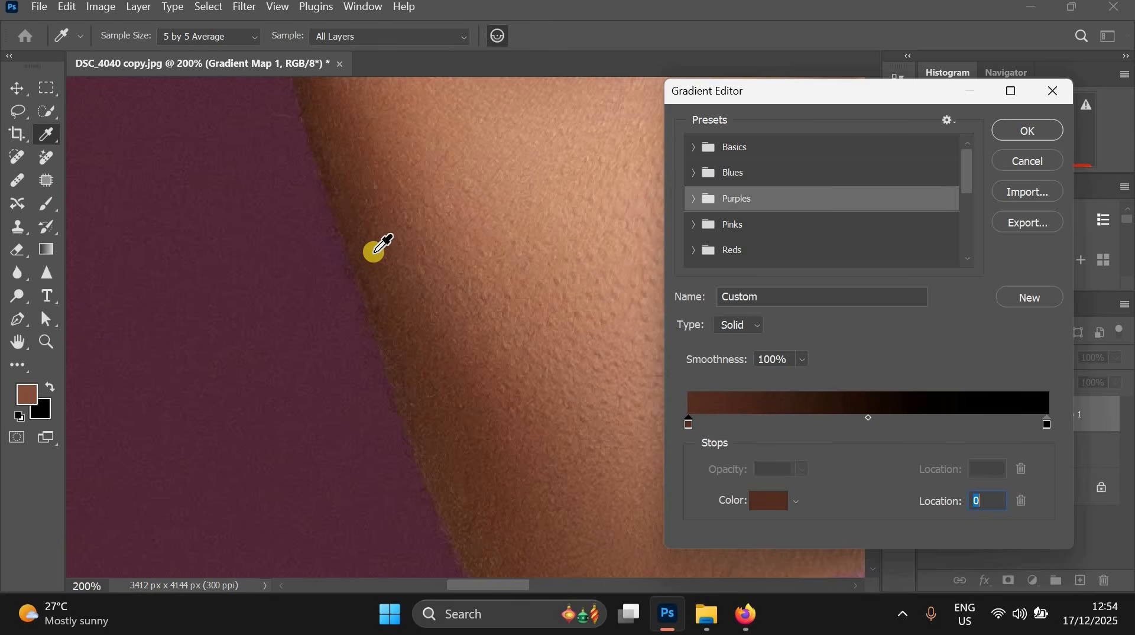
- Set the gradient's colour stop at location 100 to the highlight skin tone sampled from the bright centre of the forehead
alt+click(389, 296)
alt+click(389, 296)
alt+click(391, 297)
alt+click(391, 296)
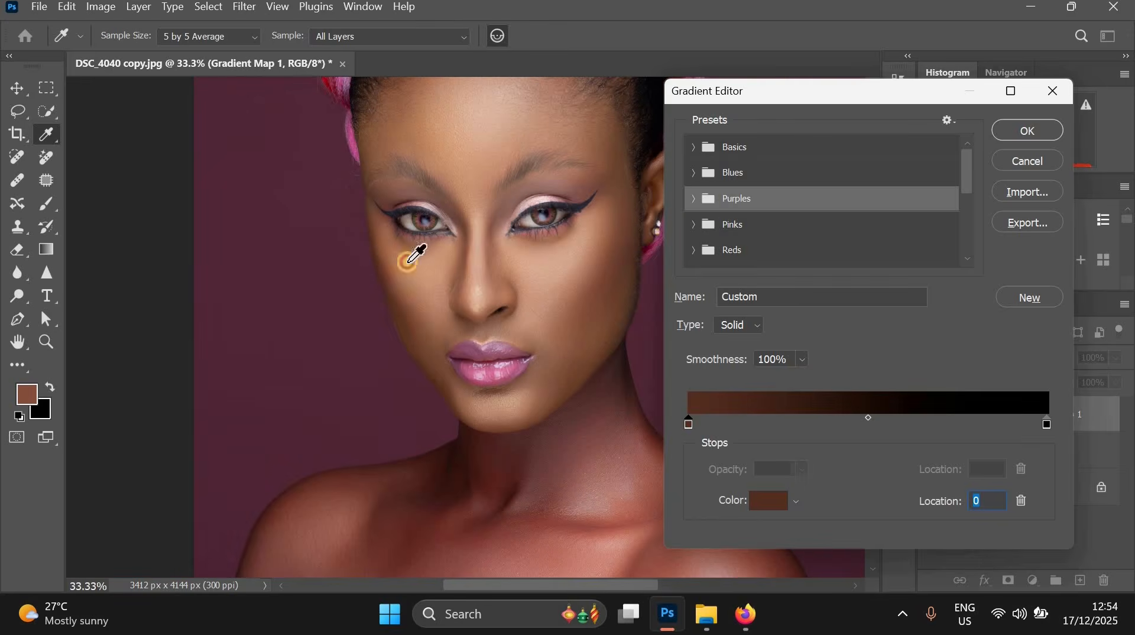
drag(406, 271, 334, 200)
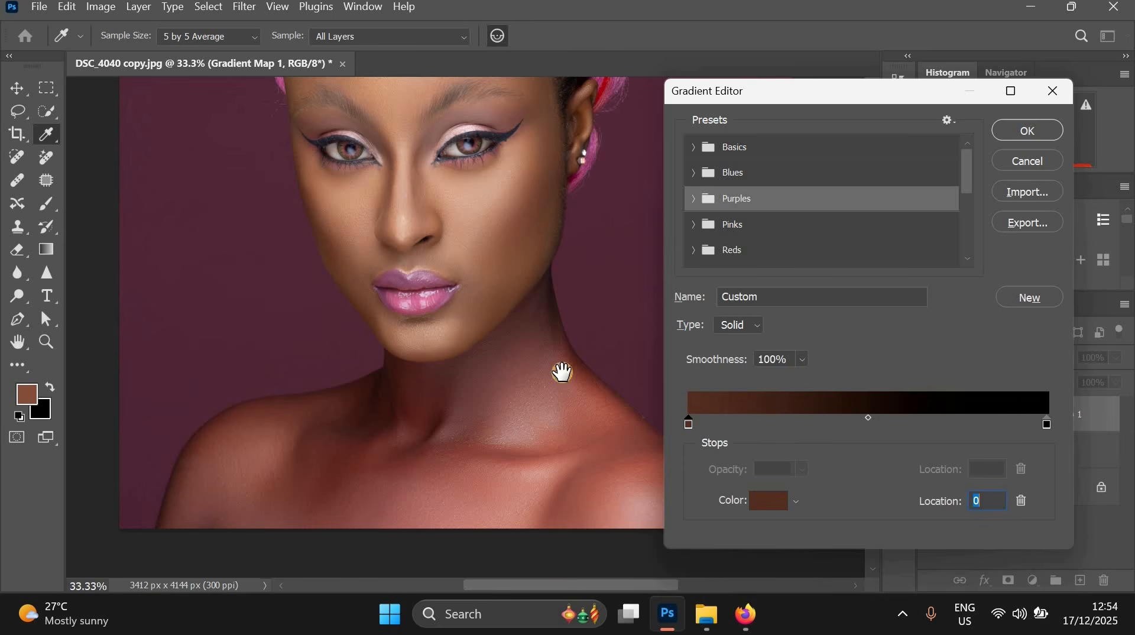
scroll(561, 372, up, 3)
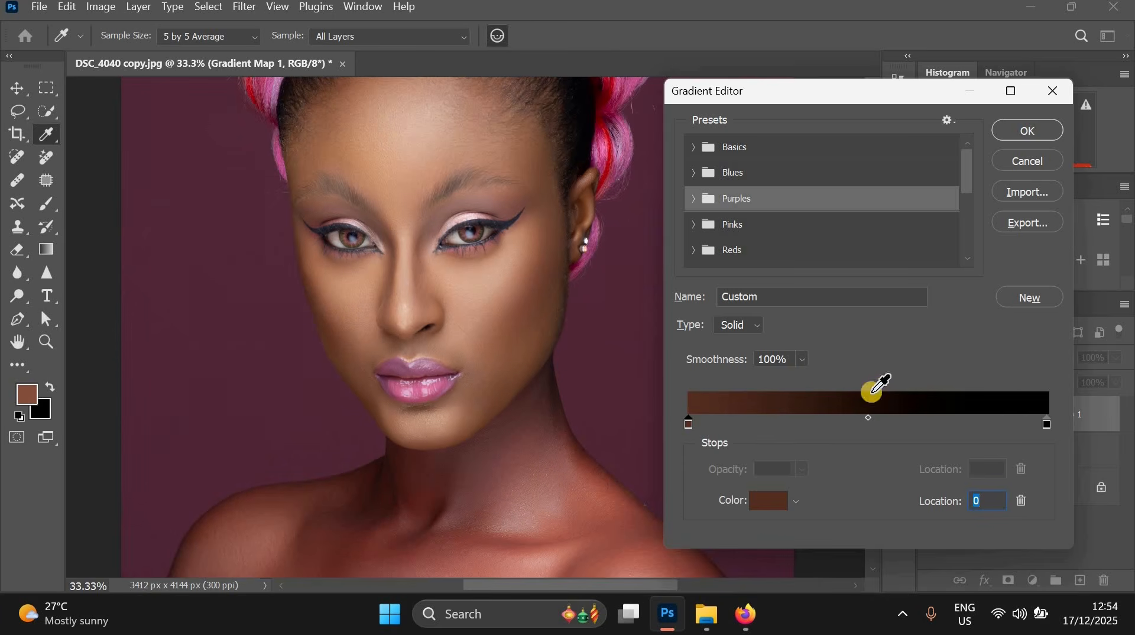
click(1048, 426)
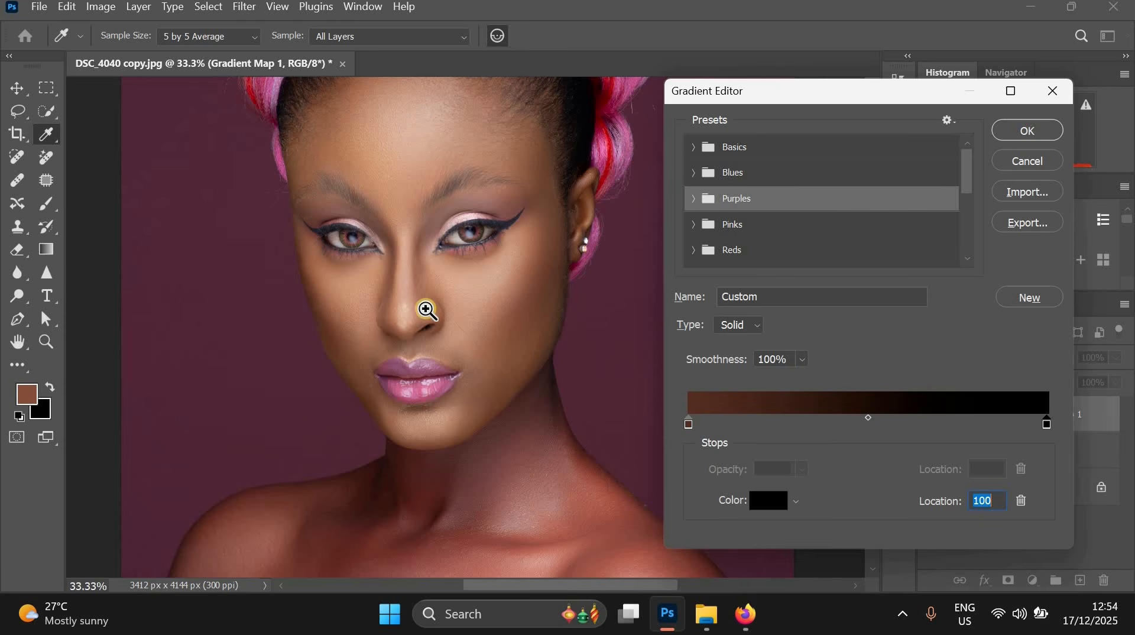
ctrl+double_click(426, 309)
drag(441, 195, 459, 507)
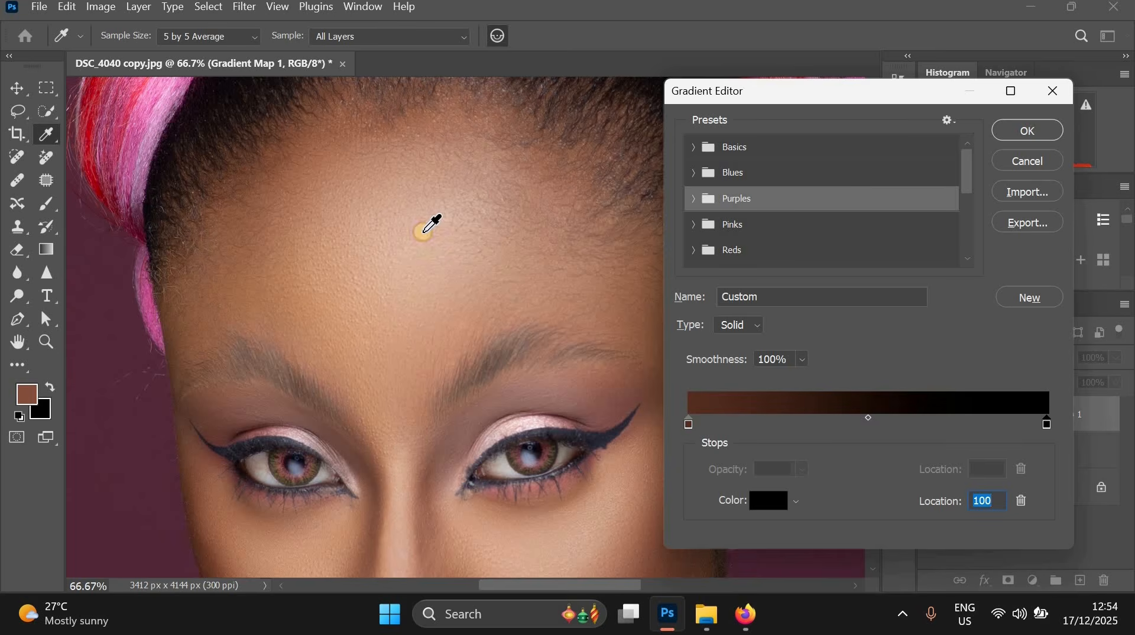
click(424, 231)
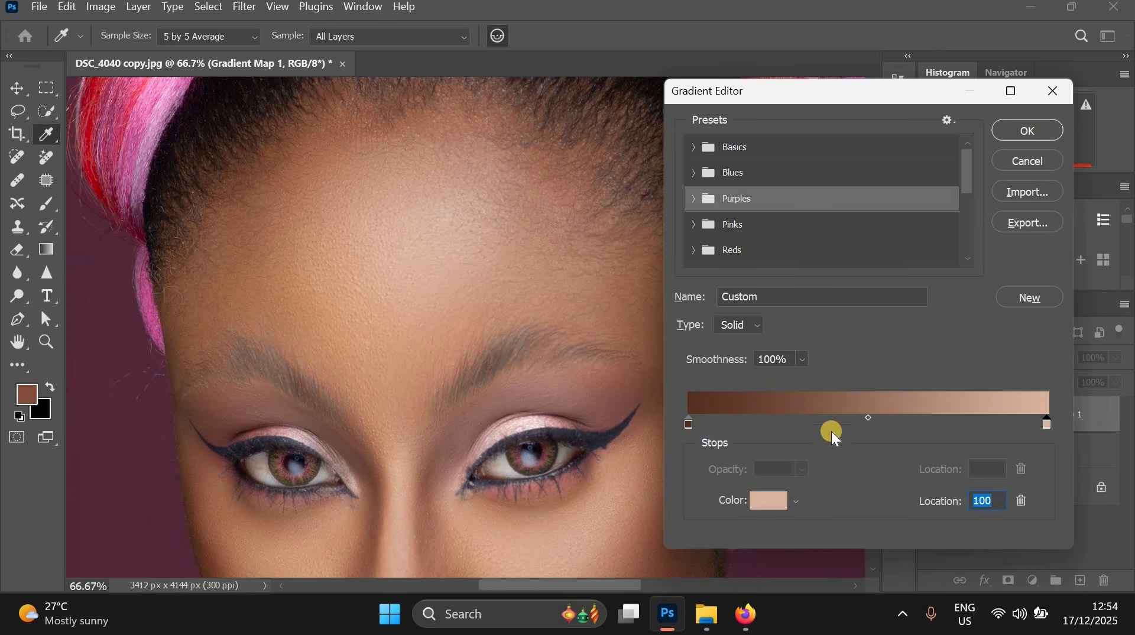
click(868, 420)
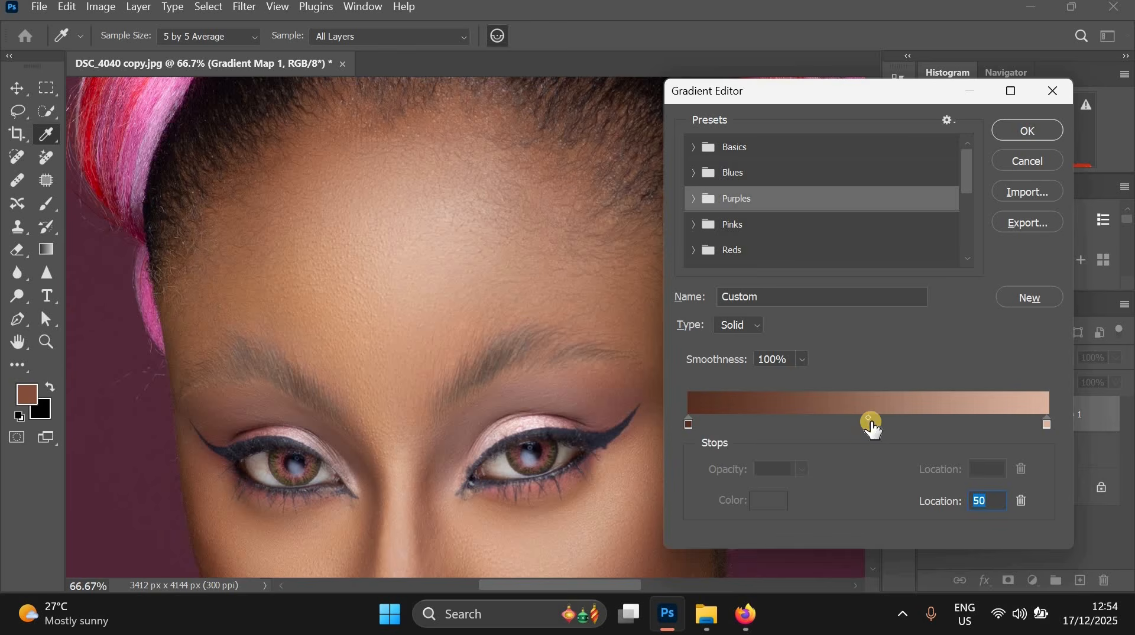
double_click(869, 427)
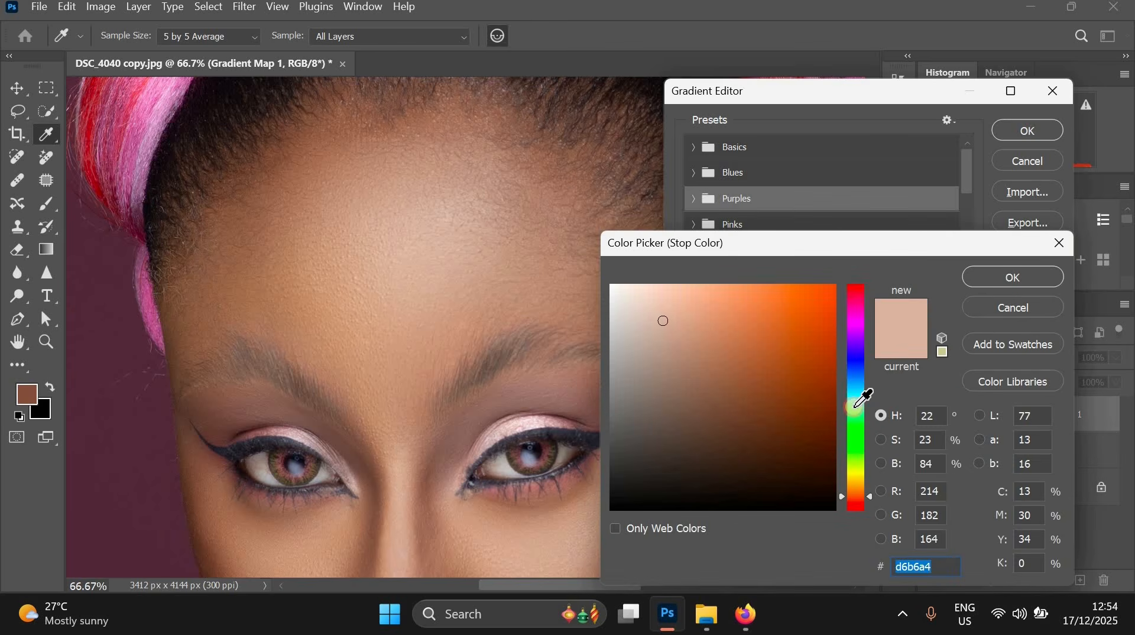
key(Return)
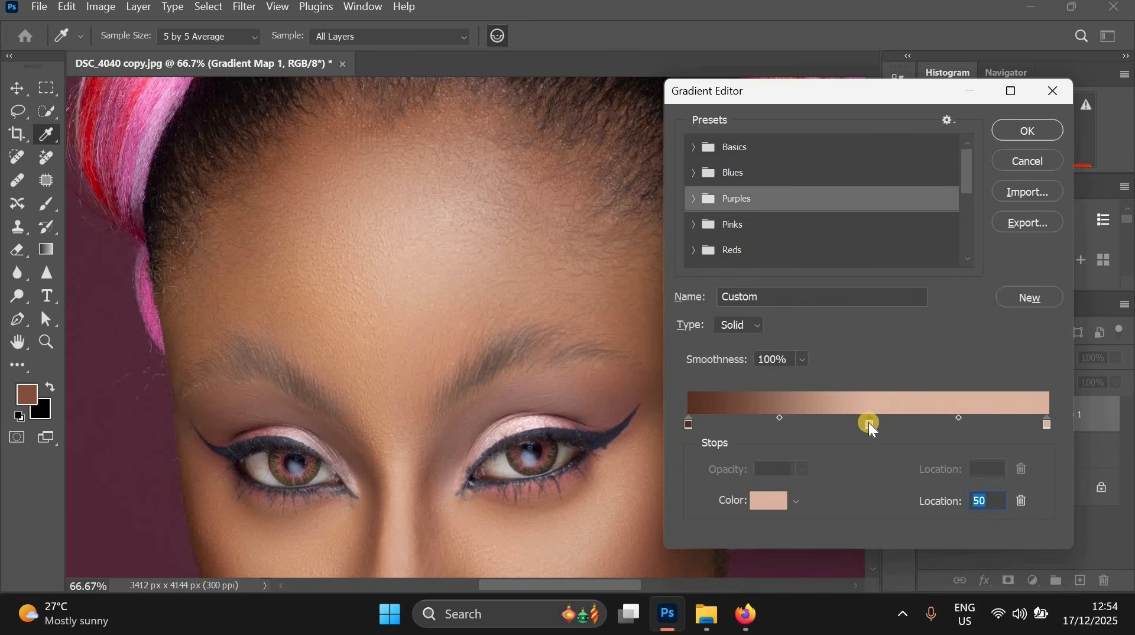
key(Delete)
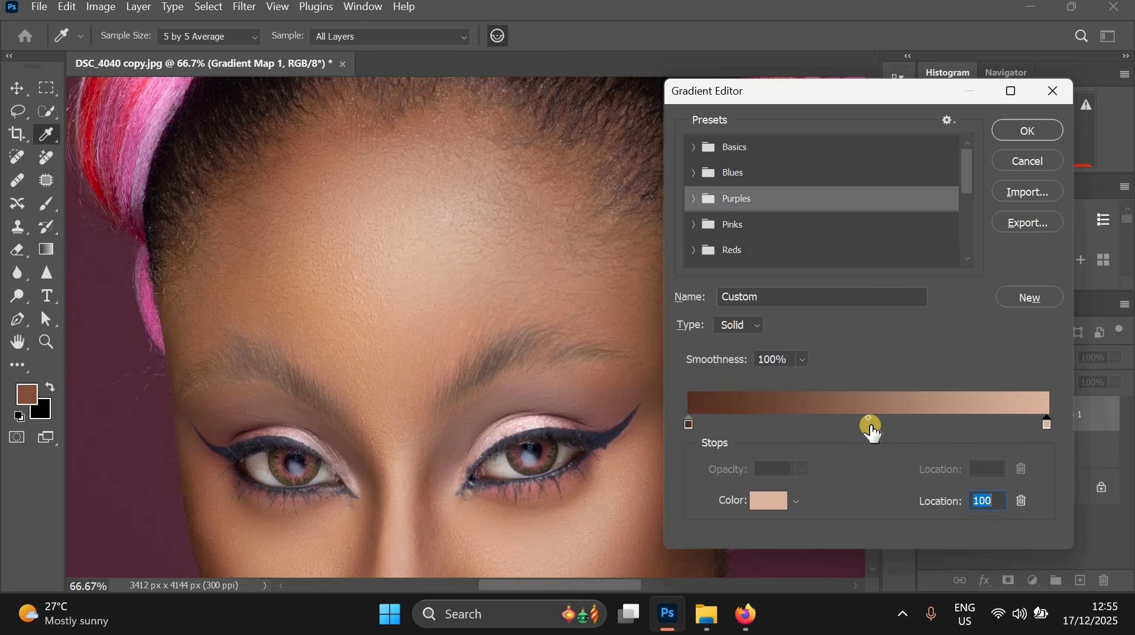
- Add a colour stop at location 50 with a midtone sampled from the upper forehead, then apply the gradient and show the Gradient Map layer
click(867, 421)
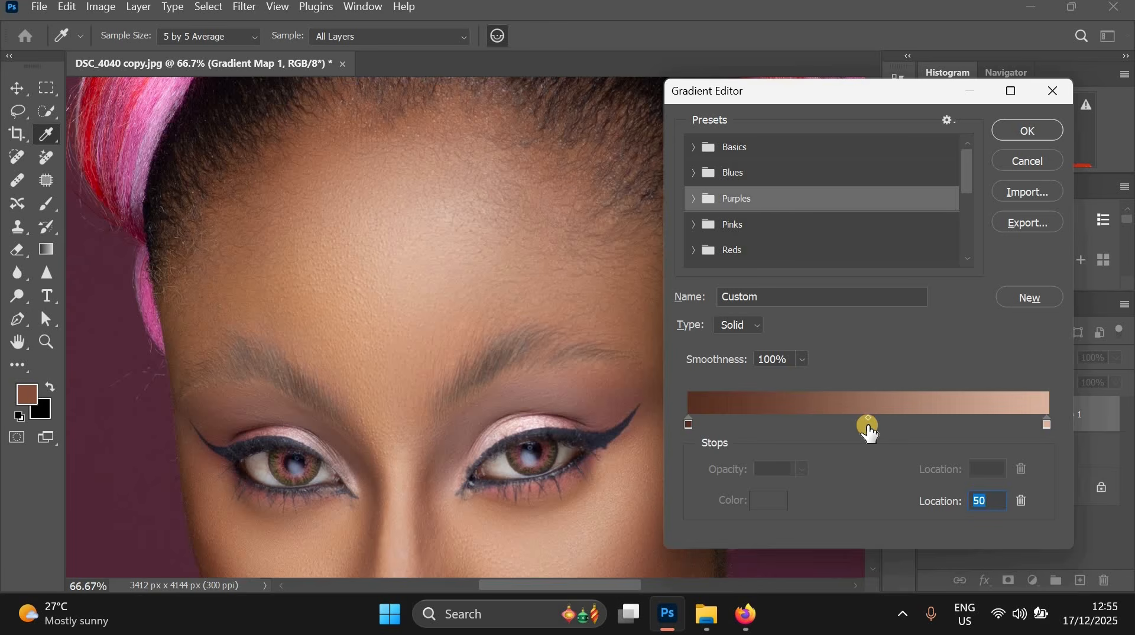
click(868, 431)
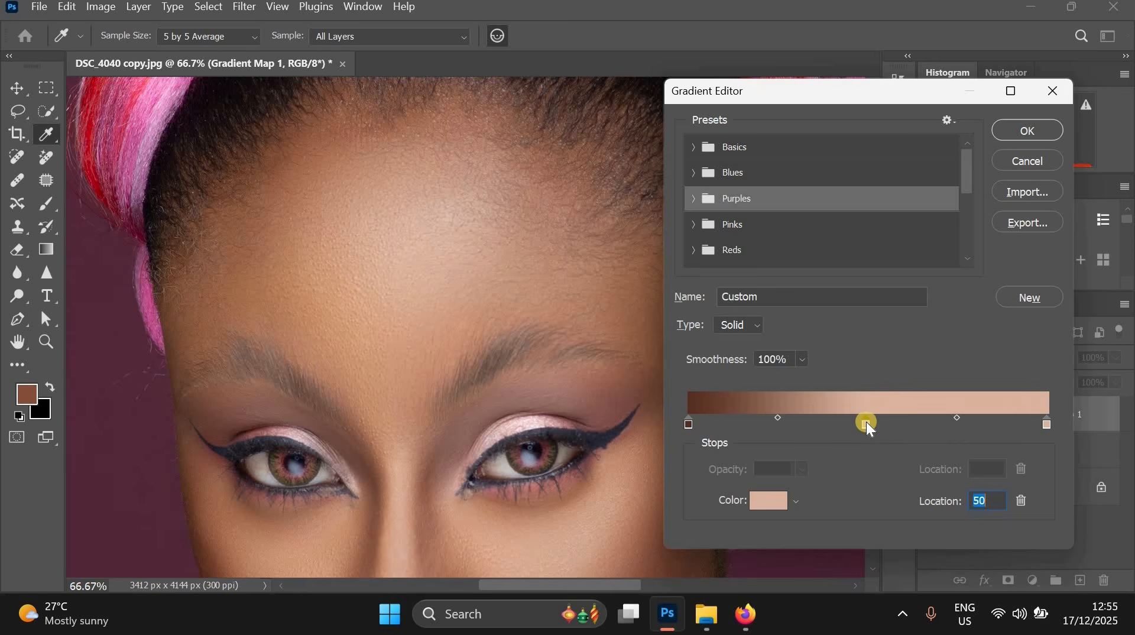
click(867, 430)
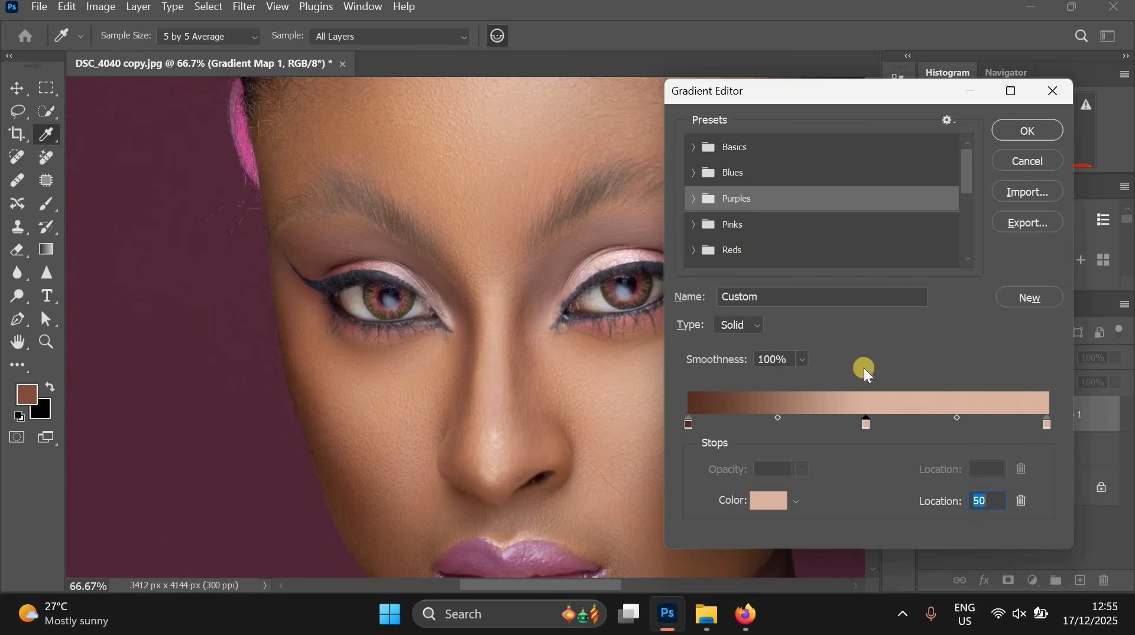
click(487, 200)
drag(488, 200, 484, 254)
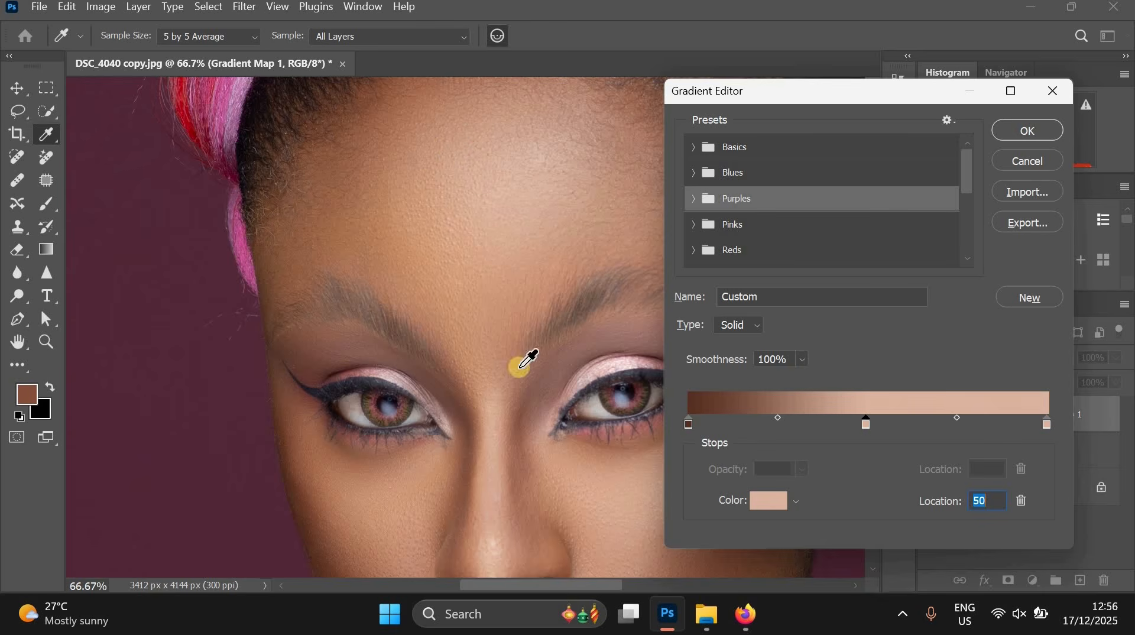
click(382, 130)
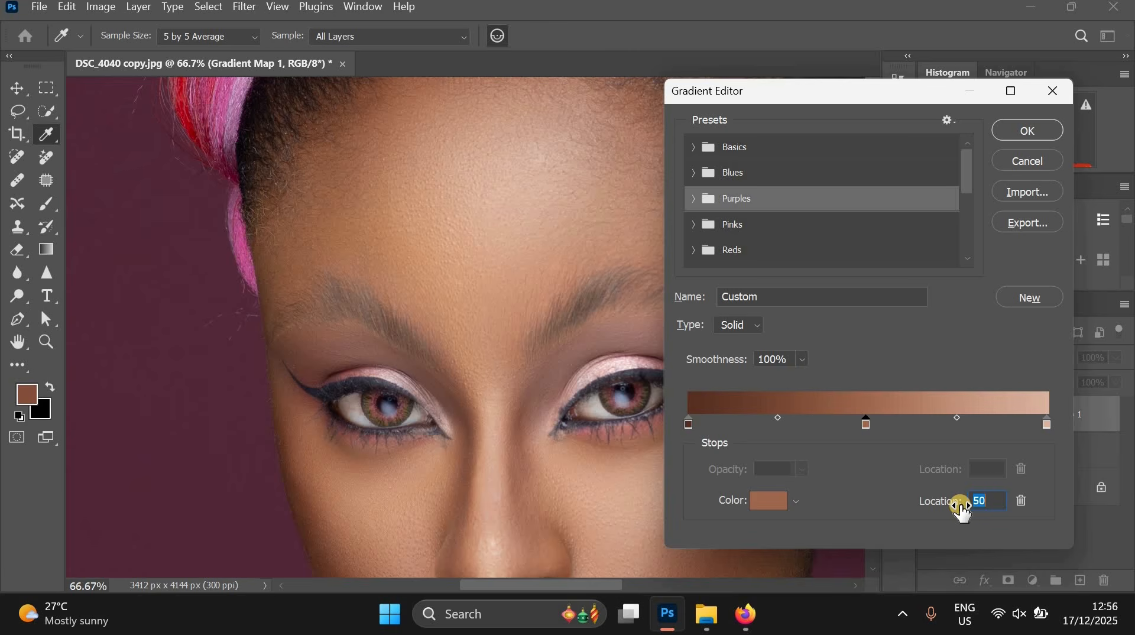
click(1048, 133)
click(926, 417)
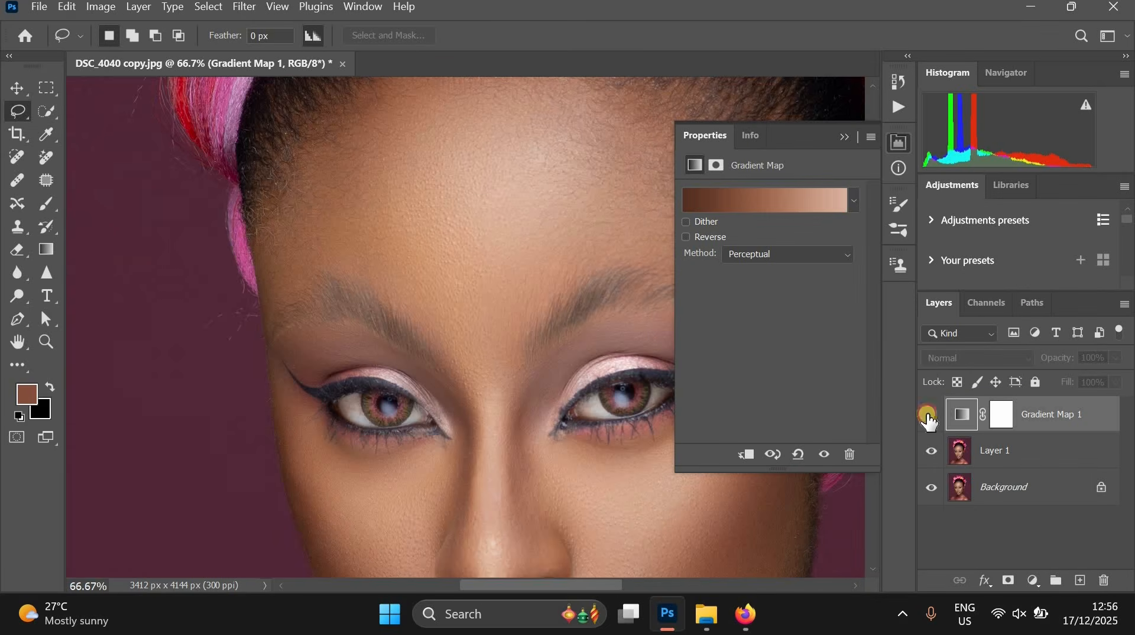
- Show the Gradient Map 1 layer and set its blend mode to Color
click(932, 416)
click(1025, 408)
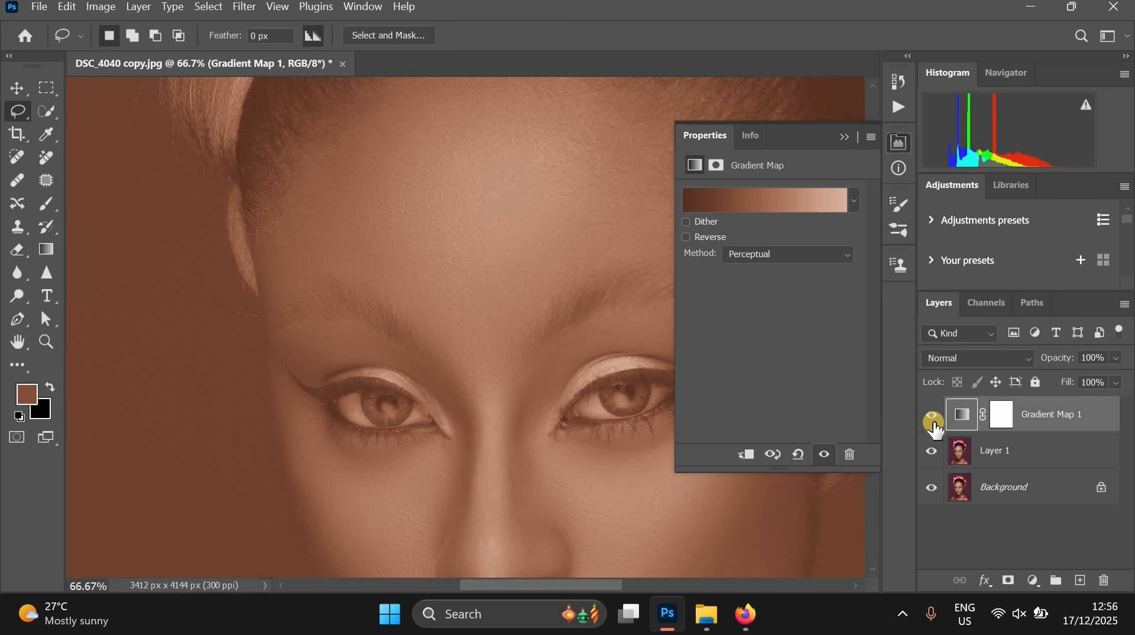
click(976, 359)
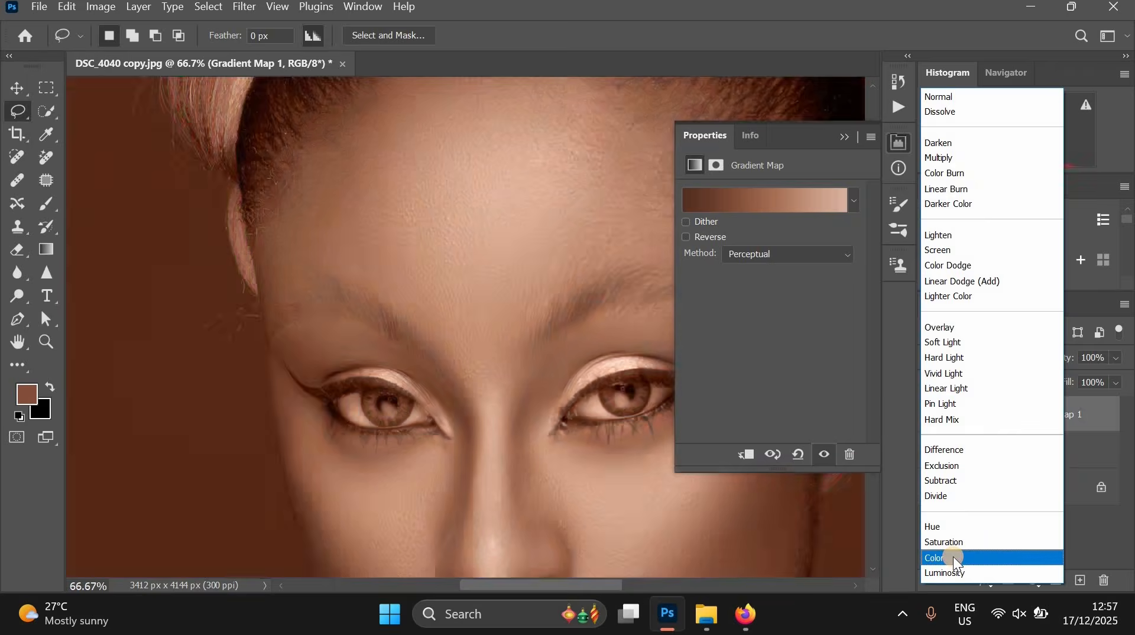
click(953, 556)
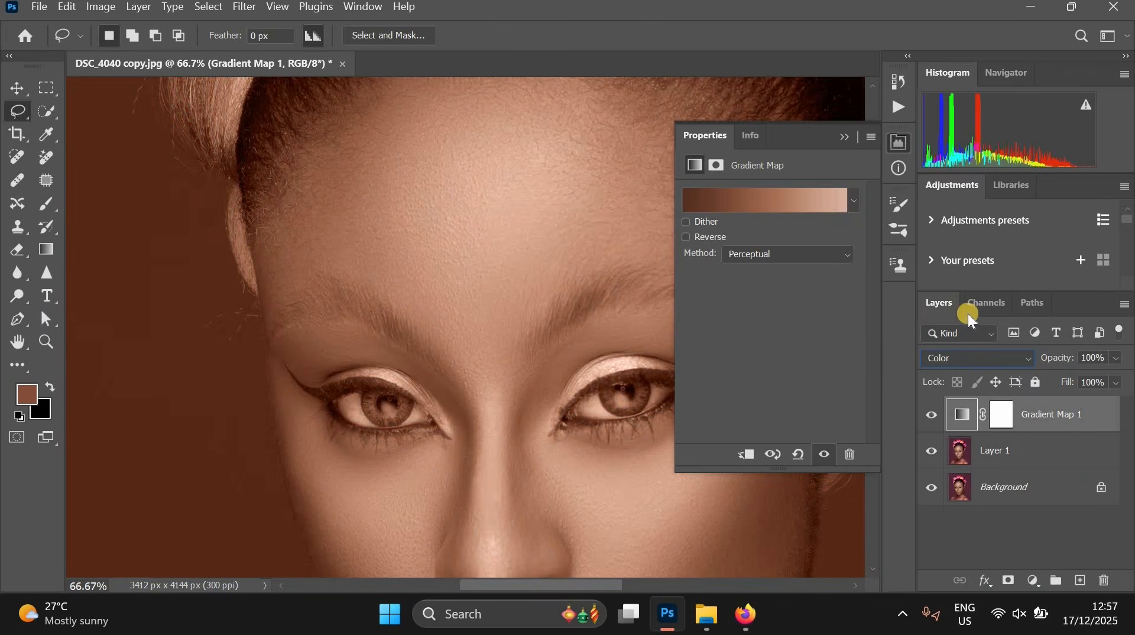
- Invert the Gradient Map layer's mask to black and collapse its properties
click(1004, 424)
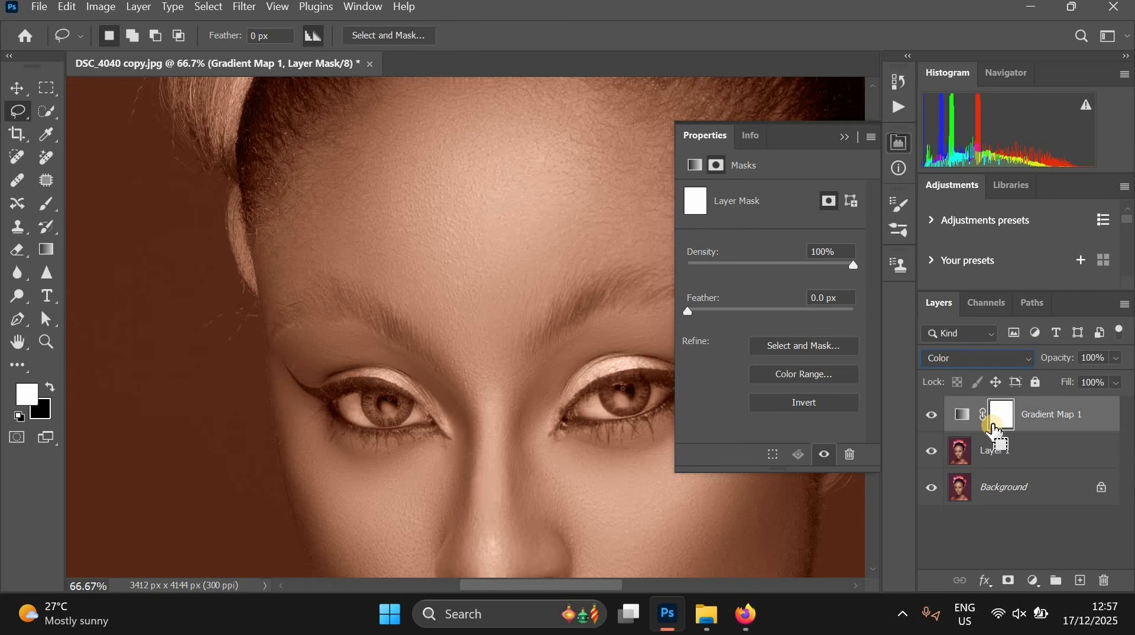
key(ctrl+i)
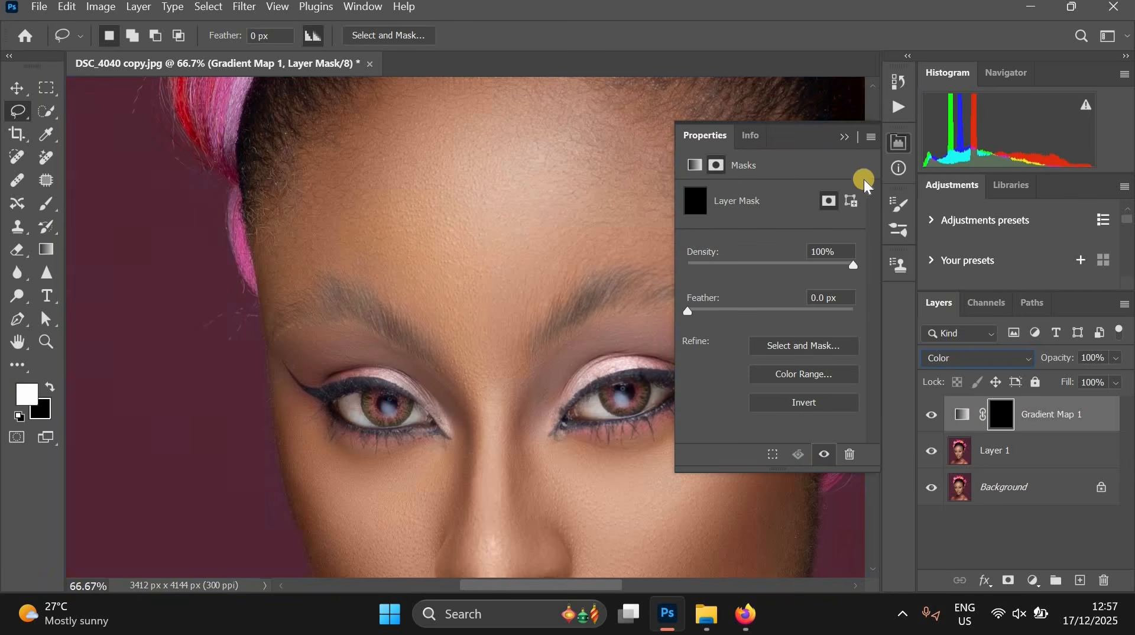
click(842, 142)
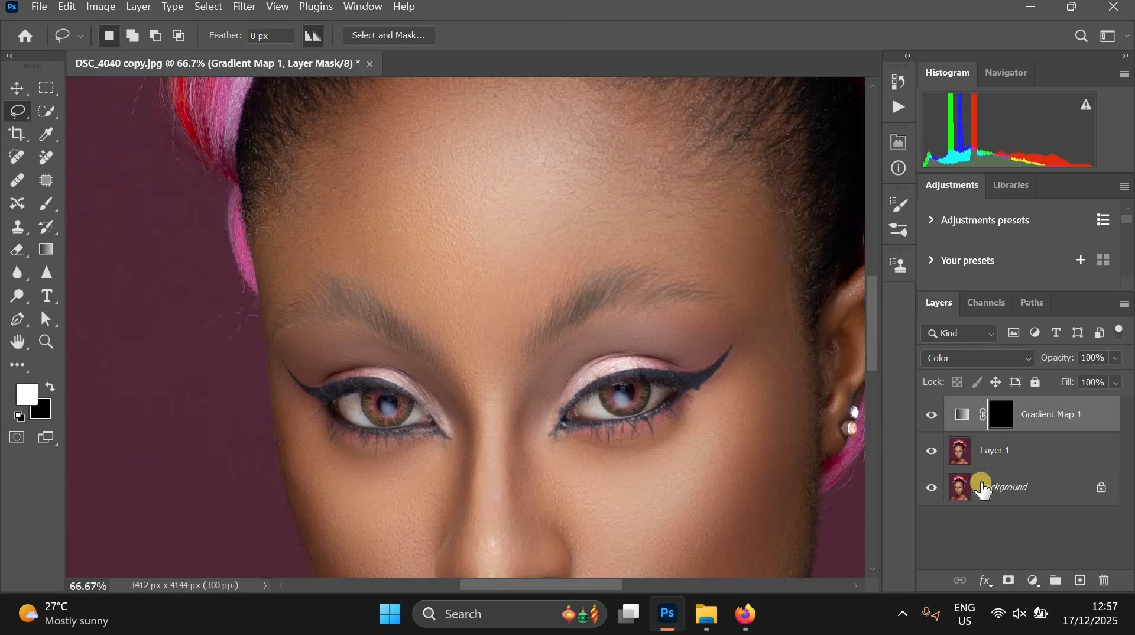
- Choose the Brush tool and create a subject selection of the woman from Layer 1
scroll(705, 330, down, 1)
scroll(706, 330, up, 1)
click(46, 203)
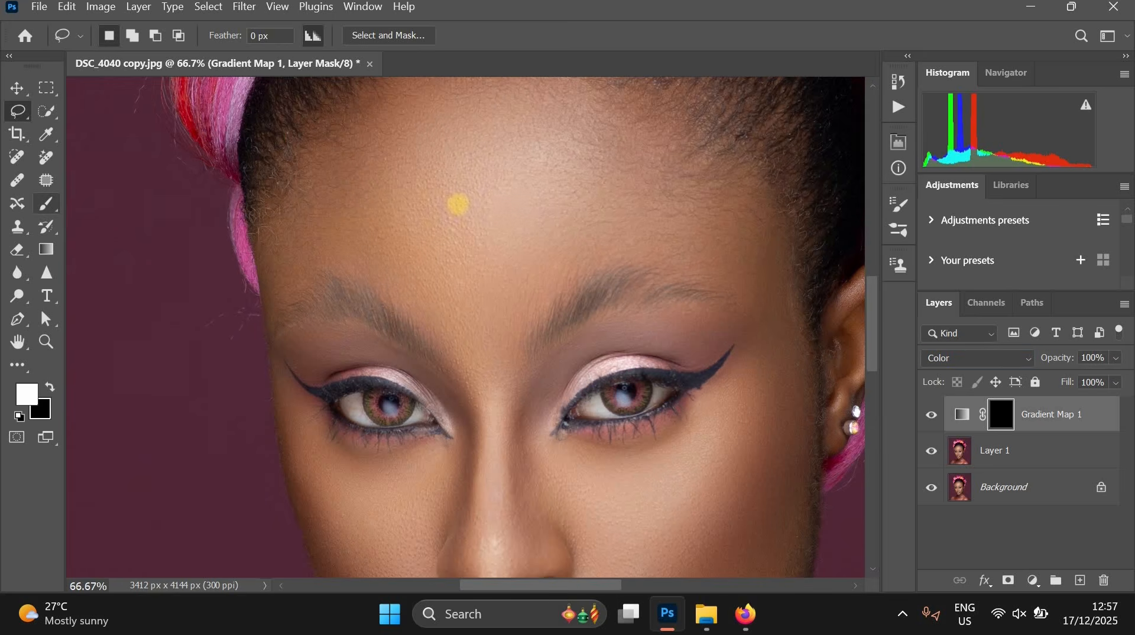
scroll(596, 292, down, 2)
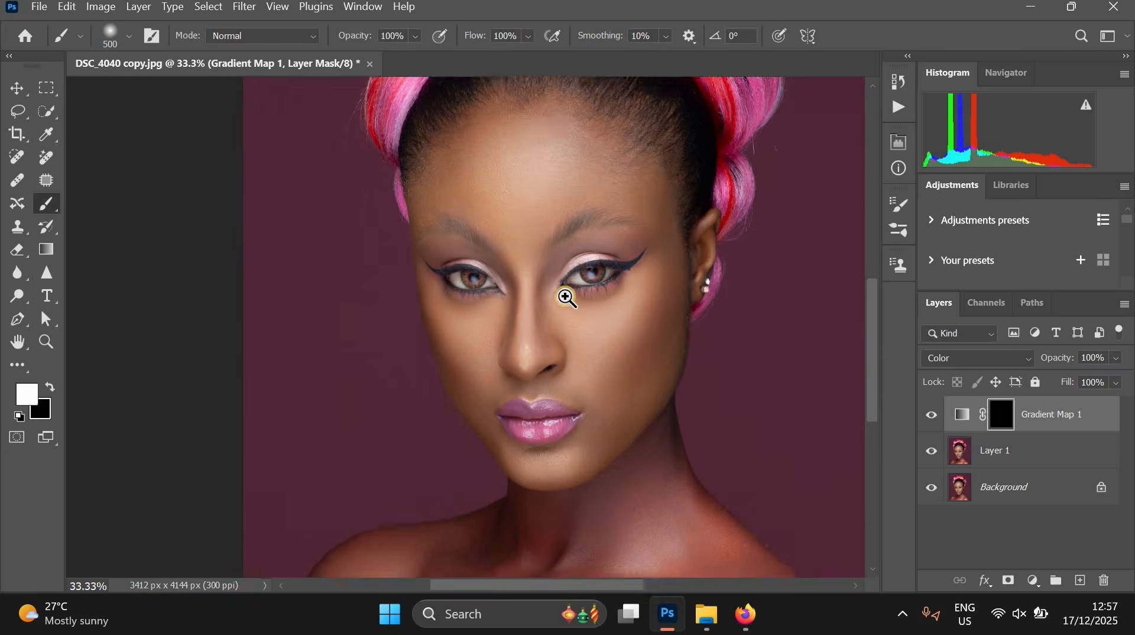
scroll(567, 297, down, 3)
scroll(567, 299, up, 1)
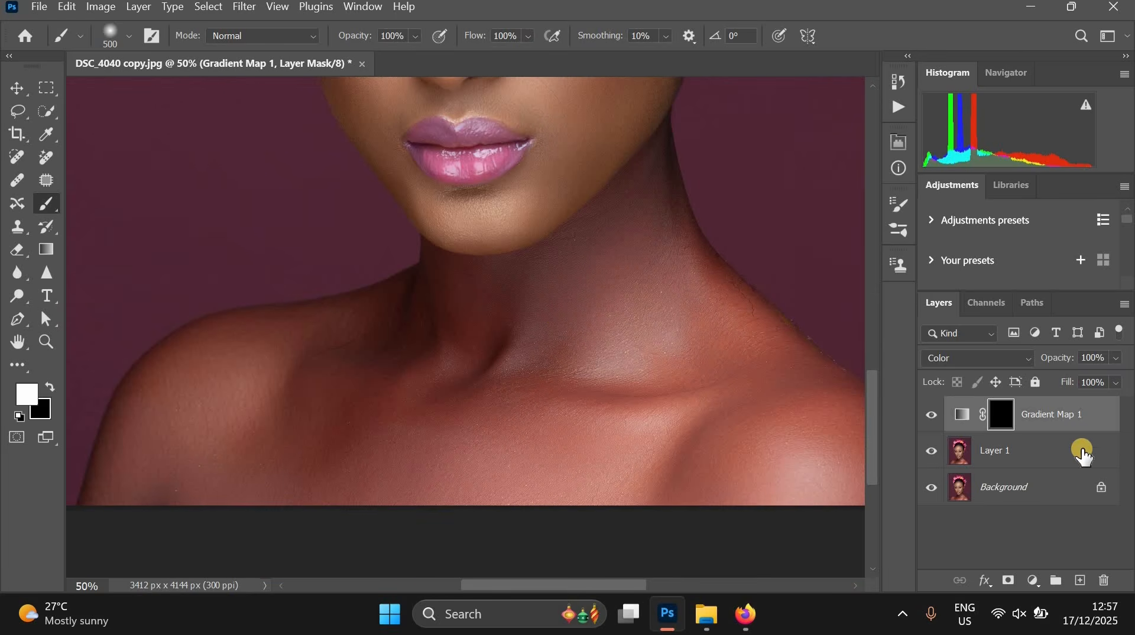
key(ctrl+minus)
click(1031, 459)
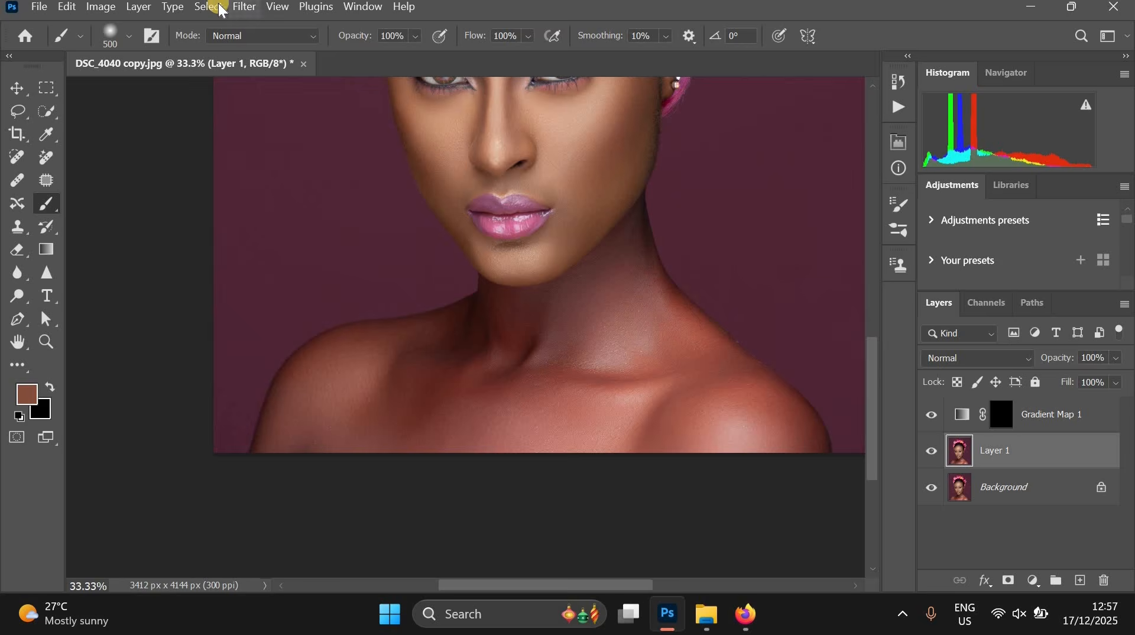
click(218, 8)
click(221, 203)
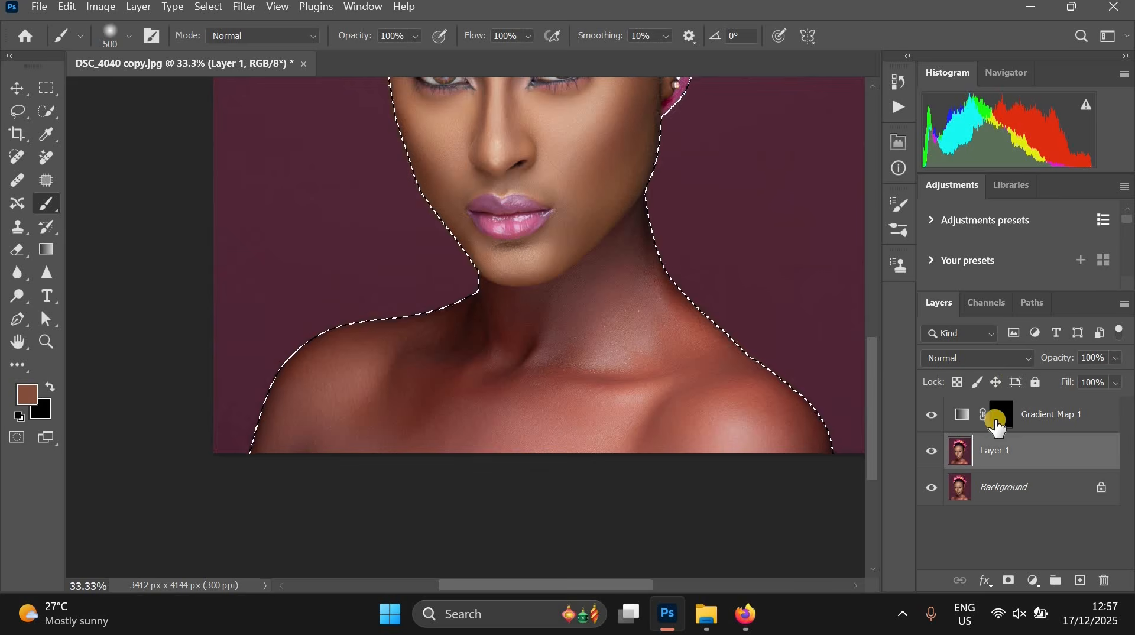
- Paint white on the Gradient Map mask over the neck, chest and shoulders within the selection, using the 500 px brush
click(1001, 425)
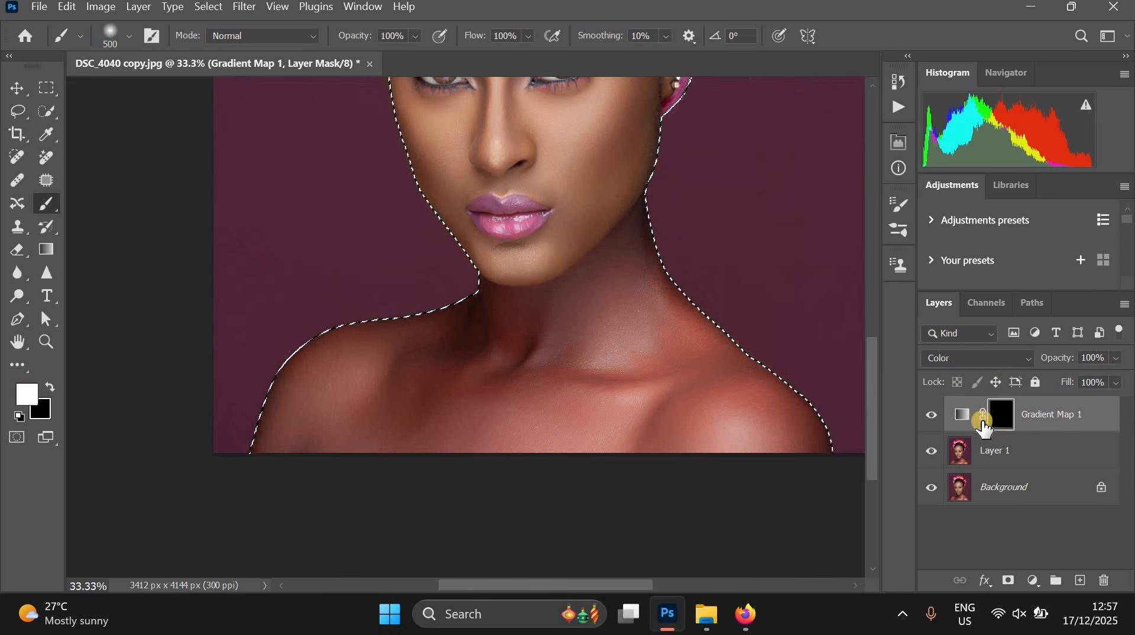
key(space)
drag(559, 362, 508, 419)
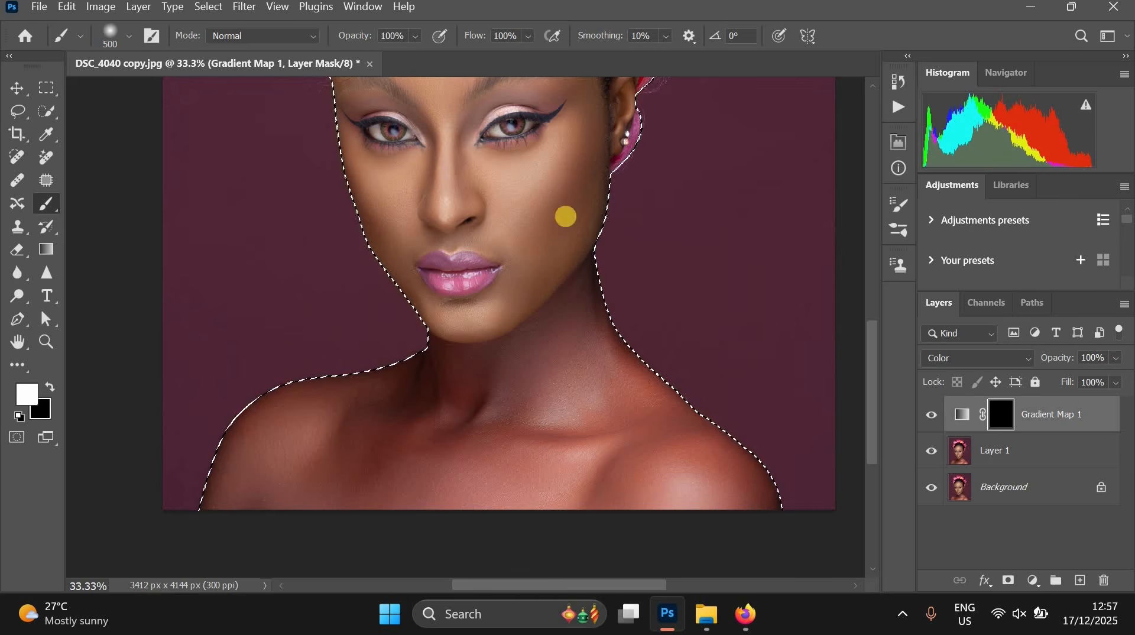
mouse_move(655, 502)
mouse_down()
mouse_move(681, 536)
mouse_move(550, 307)
mouse_move(708, 463)
mouse_move(610, 337)
mouse_move(783, 506)
mouse_move(675, 446)
mouse_move(480, 394)
mouse_move(393, 434)
mouse_move(504, 469)
mouse_move(608, 468)
mouse_move(394, 488)
mouse_move(580, 496)
mouse_move(564, 441)
mouse_move(408, 400)
mouse_move(364, 528)
mouse_move(440, 422)
mouse_move(347, 431)
mouse_move(396, 493)
mouse_move(261, 433)
mouse_move(254, 506)
mouse_move(239, 431)
mouse_move(317, 516)
mouse_move(344, 415)
mouse_move(377, 385)
mouse_move(572, 361)
mouse_move(601, 276)
mouse_move(773, 525)
mouse_move(533, 342)
mouse_move(340, 398)
mouse_move(203, 499)
mouse_move(601, 462)
mouse_move(472, 391)
mouse_move(583, 349)
mouse_move(719, 409)
mouse_move(625, 271)
mouse_move(543, 382)
mouse_up()
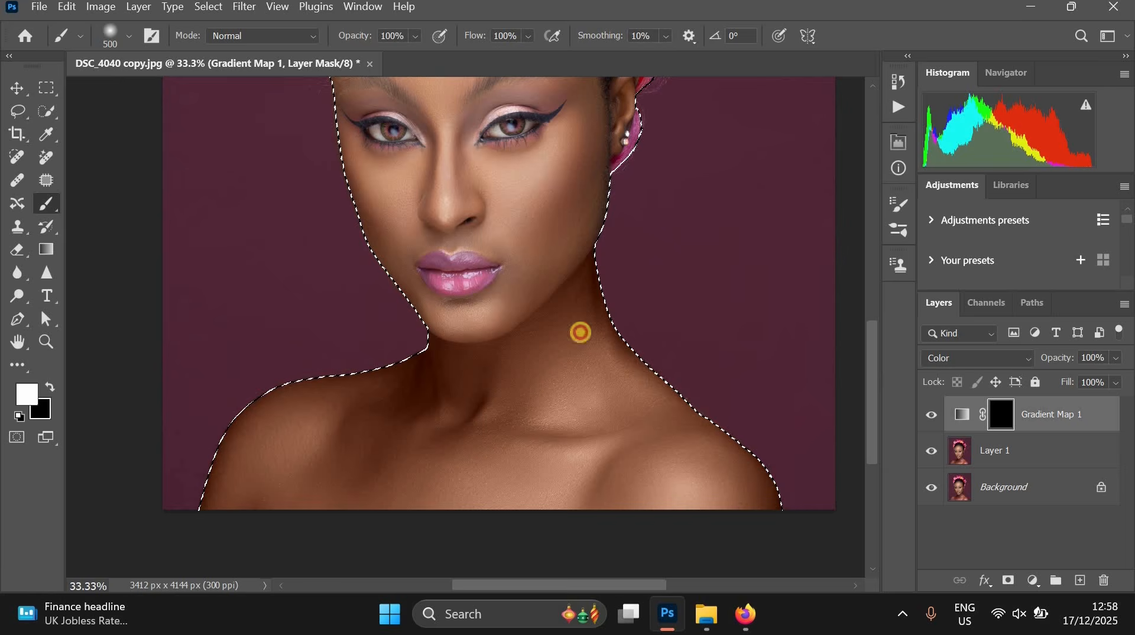
- Reduce the brush to 300 px, paint white on the mask over the face skin and its edges, and clear the selection
ctrl+click(594, 248)
alt+click(633, 304)
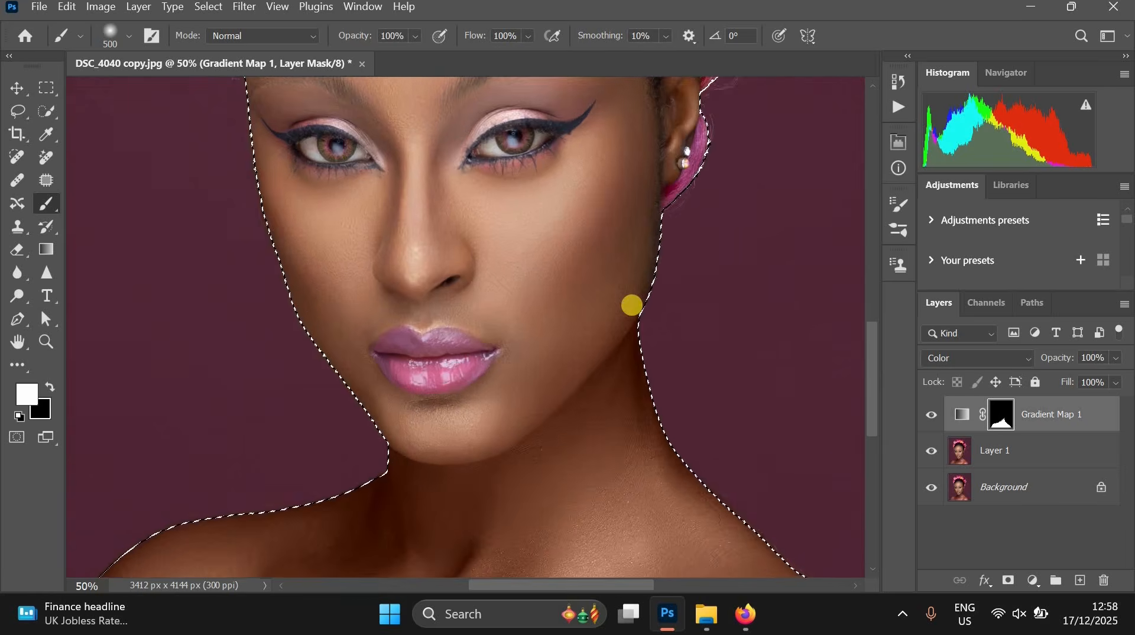
key(bracketleft)
key(bracketleft)
mouse_move(605, 240)
mouse_down()
mouse_move(560, 452)
mouse_move(651, 208)
mouse_move(630, 362)
mouse_move(640, 164)
mouse_move(566, 292)
mouse_move(591, 223)
mouse_move(553, 369)
mouse_move(583, 316)
mouse_move(545, 370)
mouse_move(470, 422)
mouse_move(645, 266)
mouse_move(613, 354)
mouse_up()
mouse_move(489, 211)
mouse_down()
mouse_move(504, 223)
mouse_move(407, 286)
mouse_up()
alt+click(631, 282)
drag(646, 234, 655, 320)
ctrl+click(654, 323)
drag(857, 329, 859, 443)
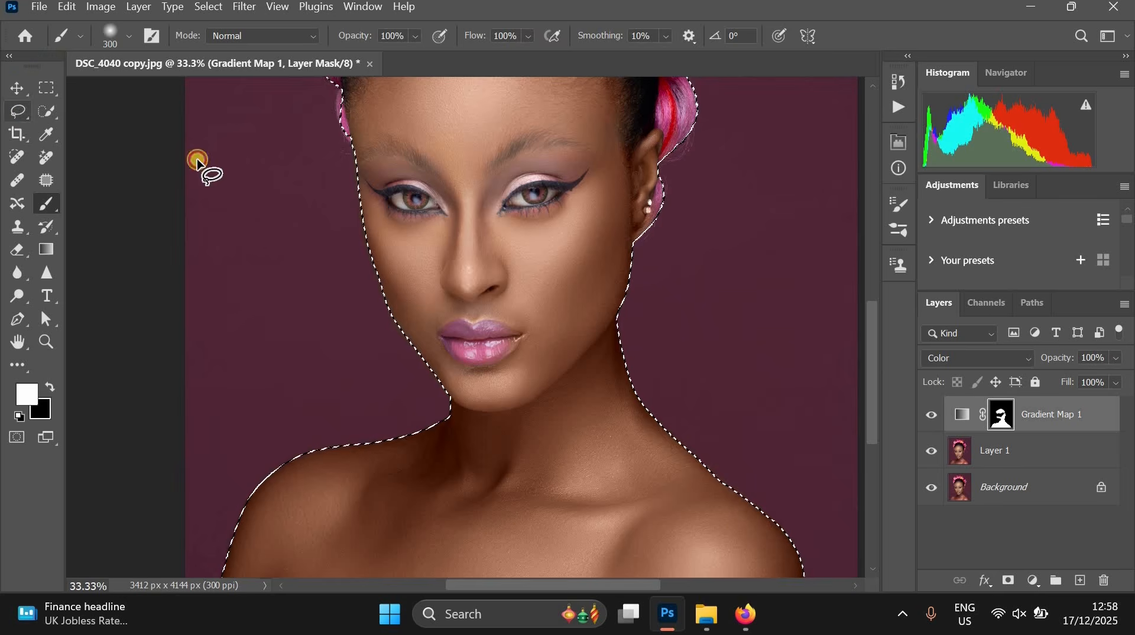
key(l)
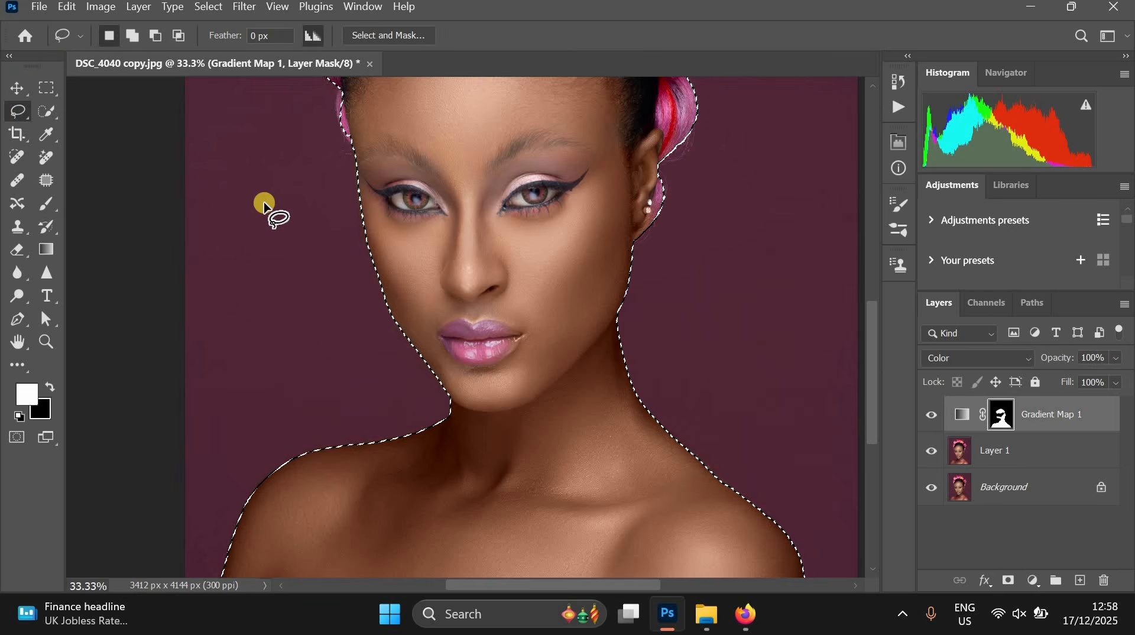
key(ctrl+d)
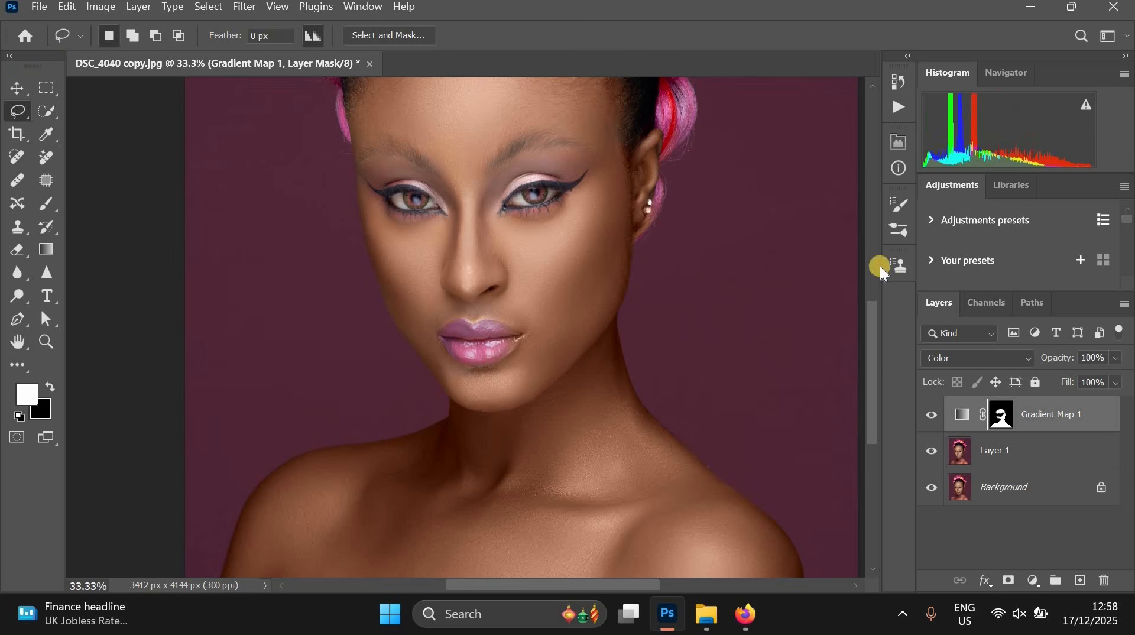
- Compare the portrait with and without the Gradient Map layer, first in full and again close up on the jaw, neck and chest
alt+click(695, 250)
drag(715, 213, 694, 292)
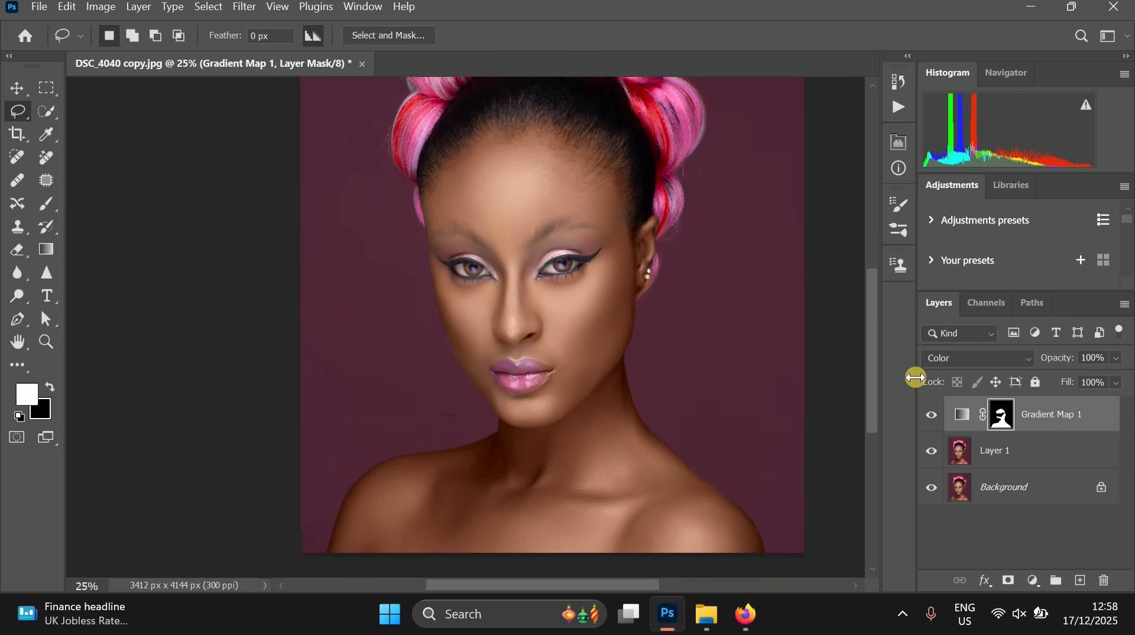
click(937, 417)
click(936, 417)
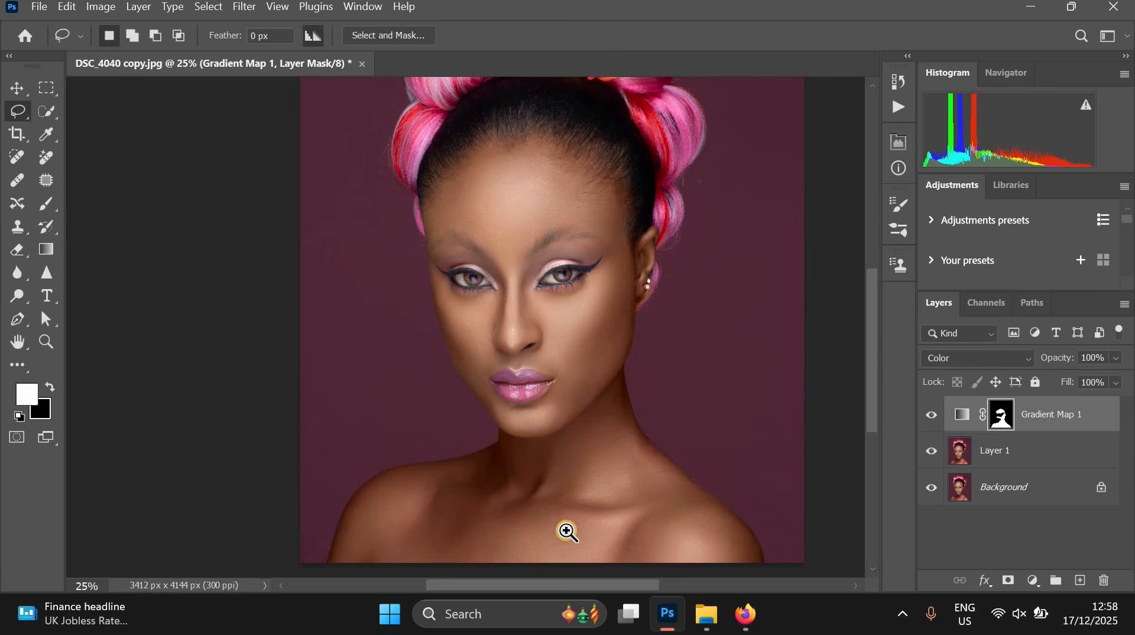
drag(586, 493, 656, 450)
drag(659, 432, 667, 167)
alt+click(653, 210)
drag(653, 241, 636, 383)
drag(649, 159, 663, 291)
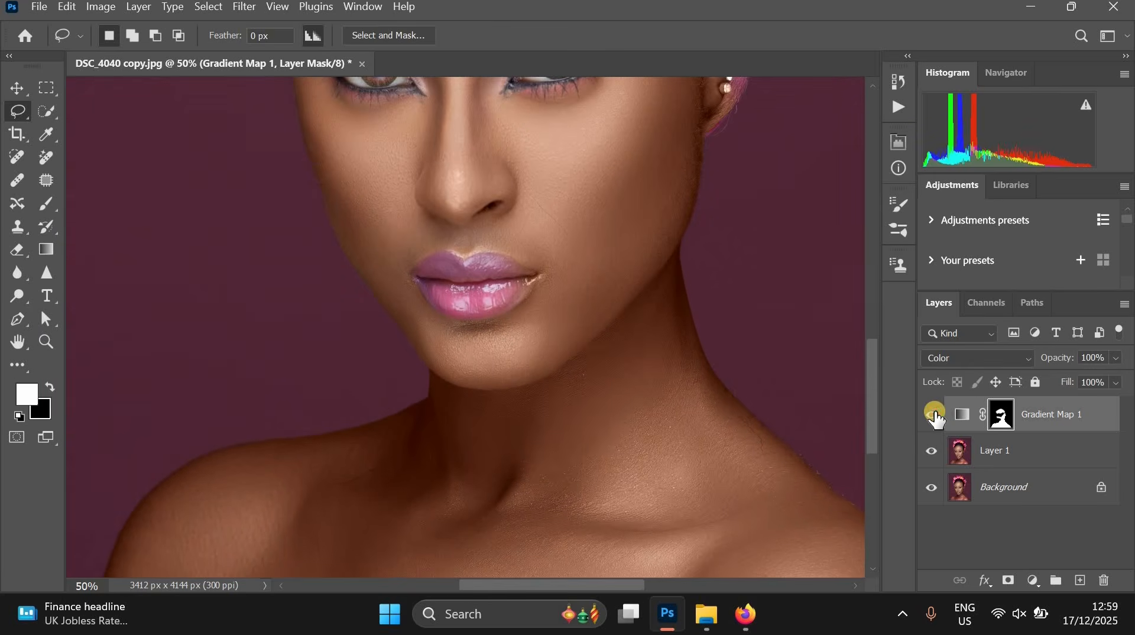
click(937, 417)
click(937, 417)
click(935, 413)
click(936, 414)
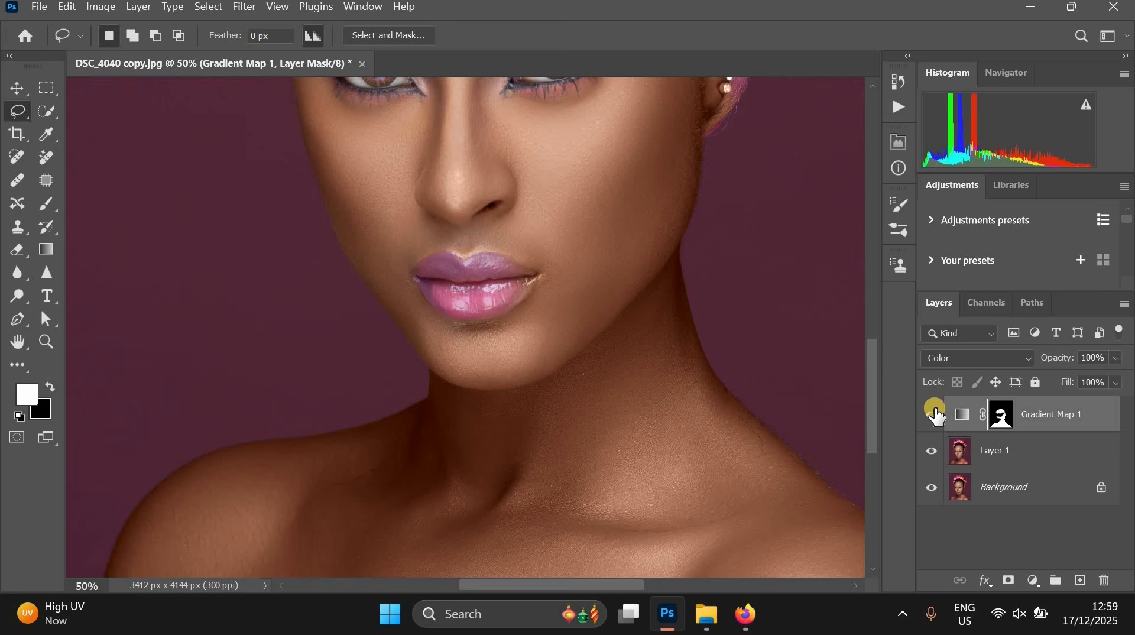
- Check the Gradient Map's effect on the face and upper body by hiding and showing the layer
scroll(639, 332, up, 3)
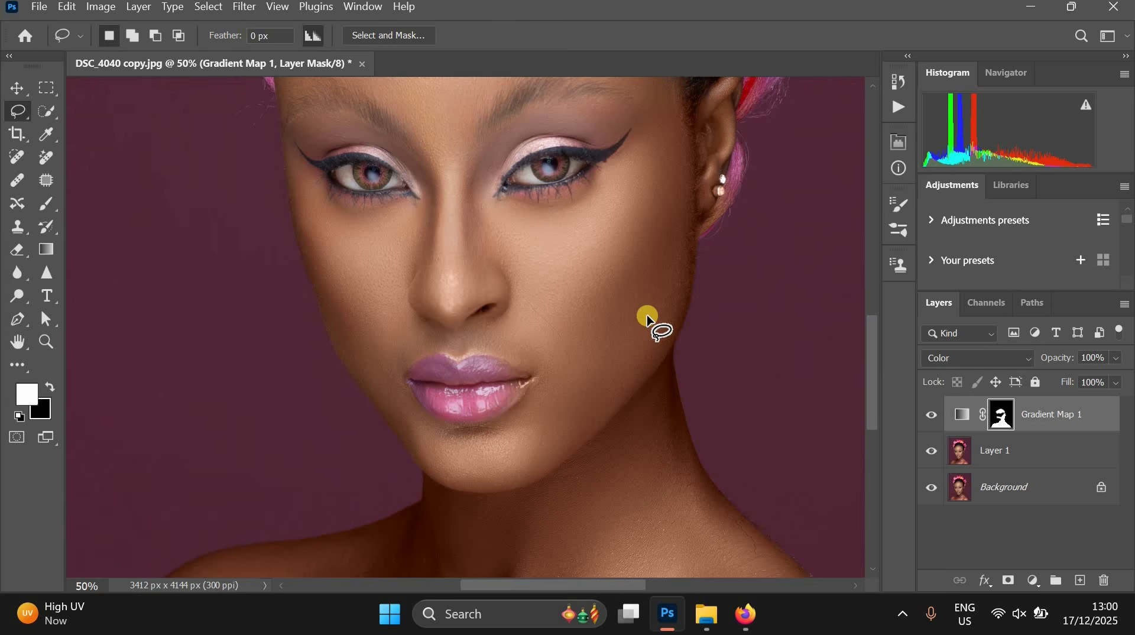
drag(677, 184, 709, 291)
click(934, 412)
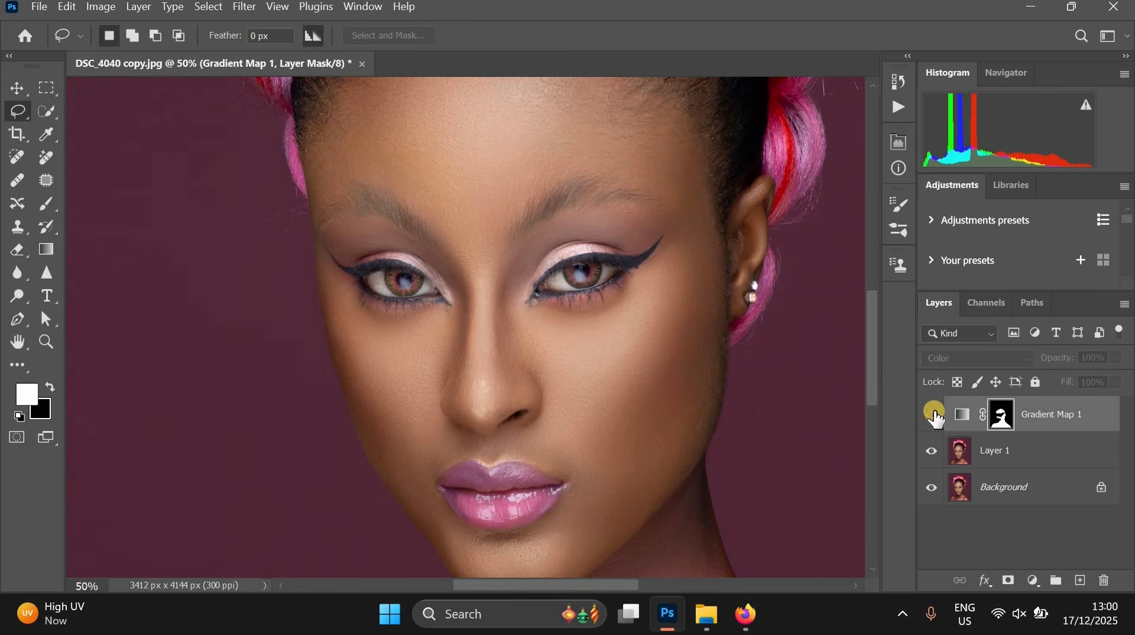
scroll(642, 349, down, 1)
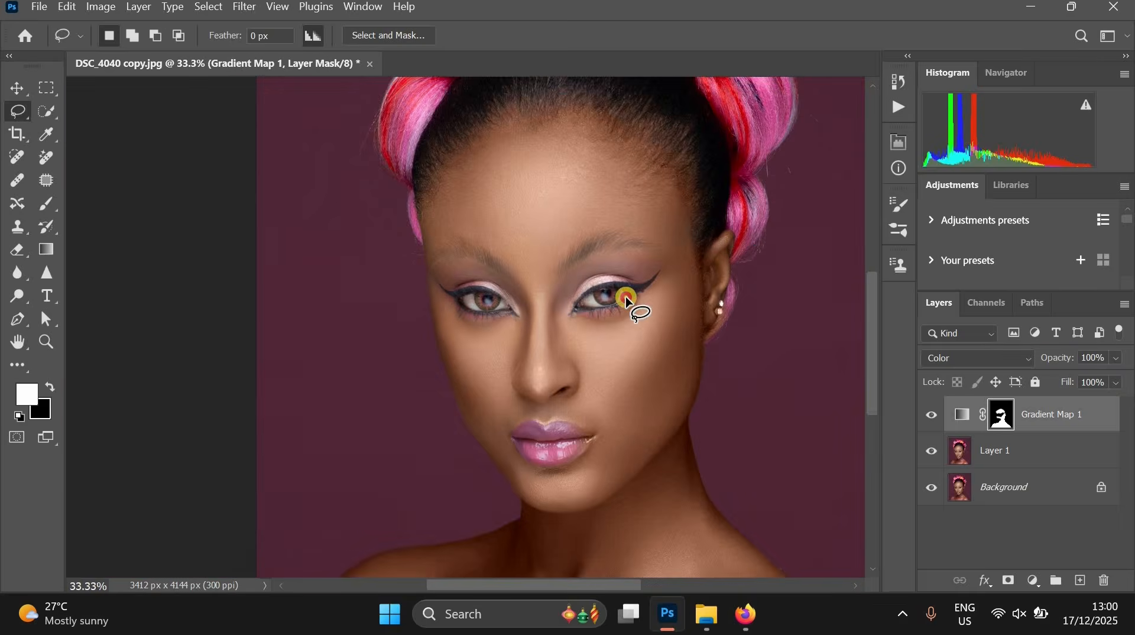
drag(626, 302, 568, 160)
click(930, 414)
click(927, 416)
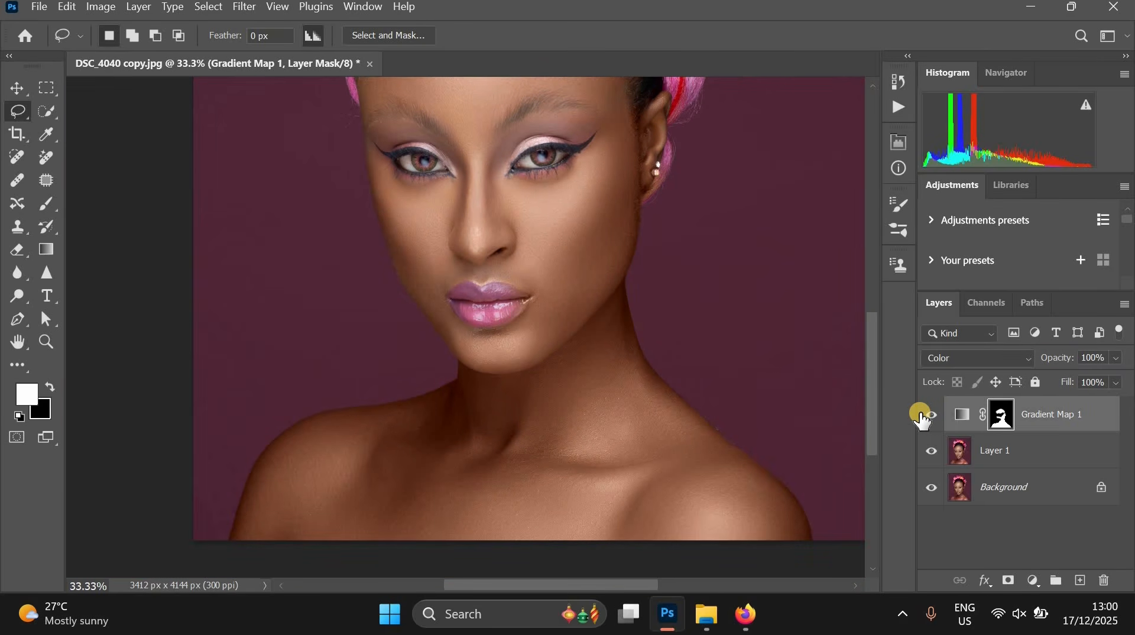